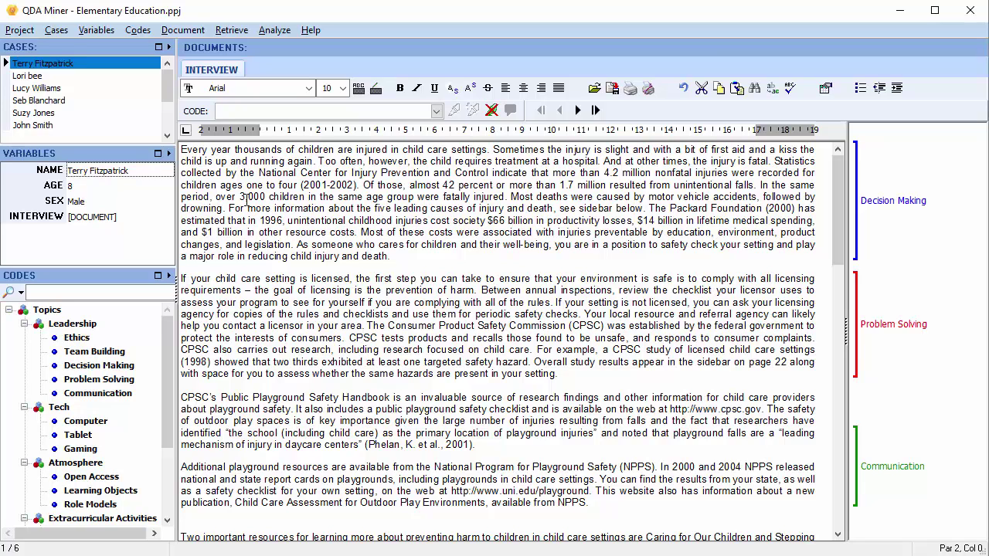
# Step: Open the Variable Definition dialog through the Variables > Add command
pyautogui.rightClick(120, 219)
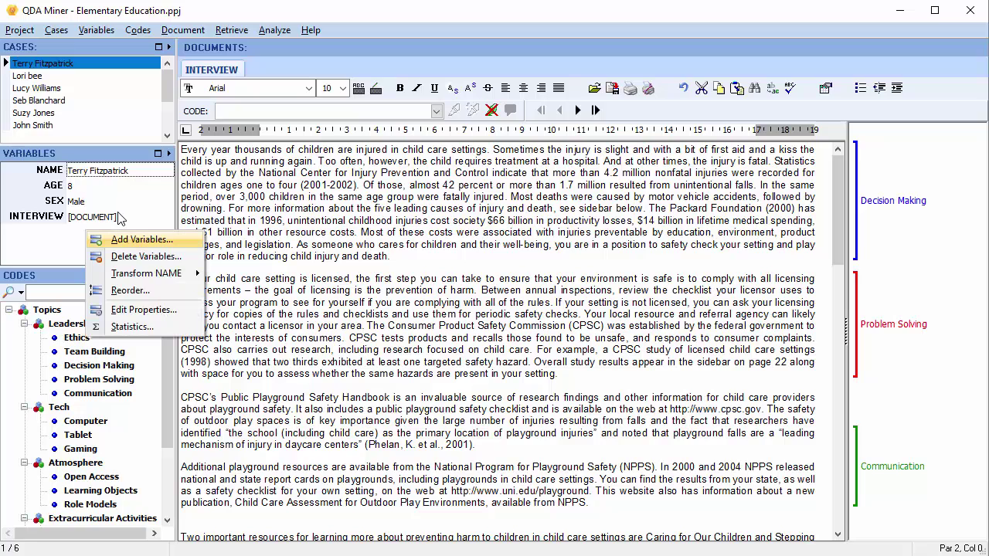
pyautogui.press('Escape')
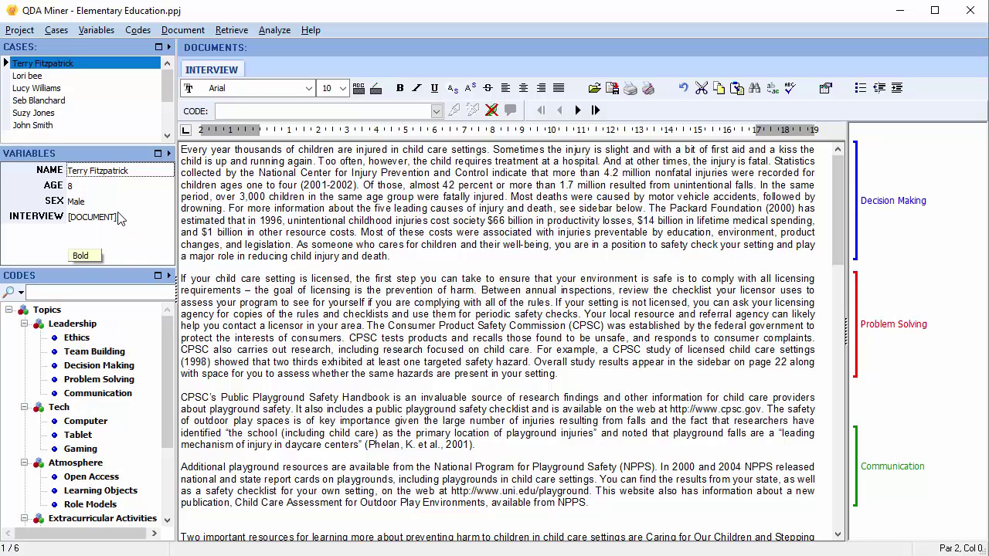
pyautogui.hotkey('alt', 'v')
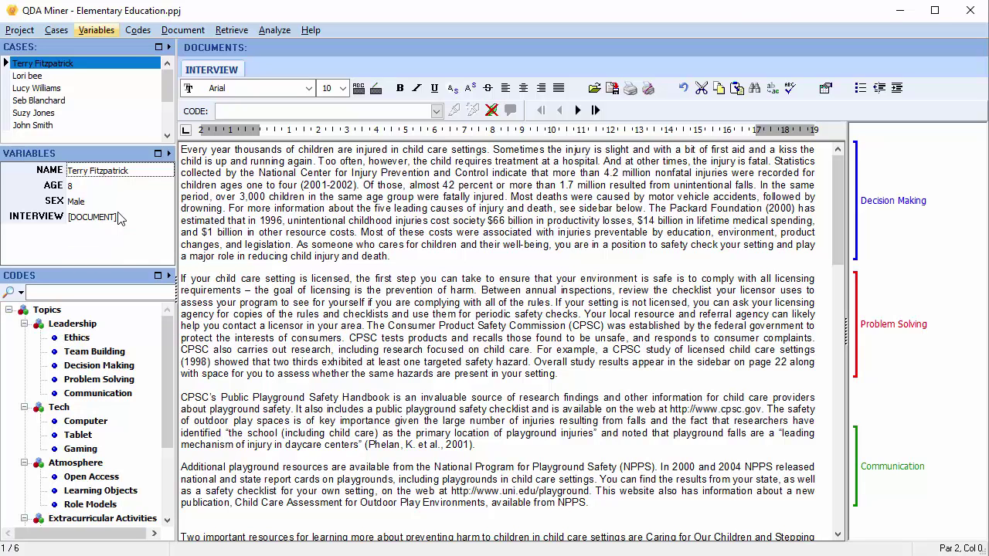
pyautogui.press('Return')
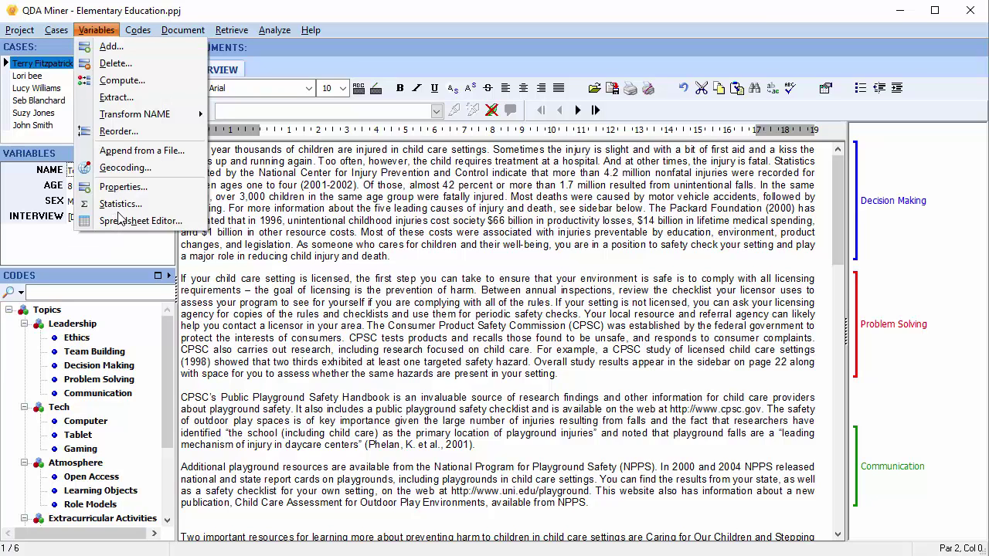
pyautogui.press('Down')
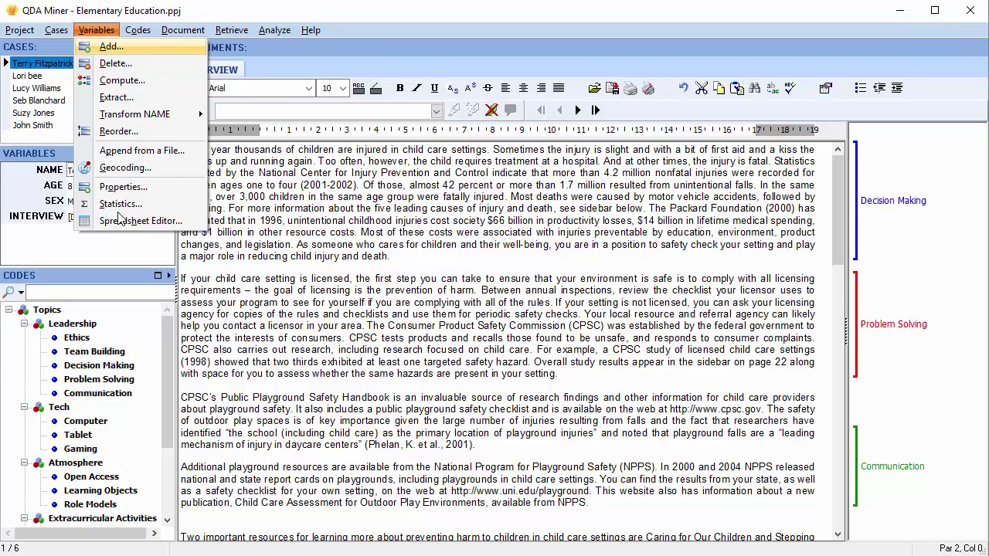
pyautogui.press('Return')
pyautogui.click(207, 216)
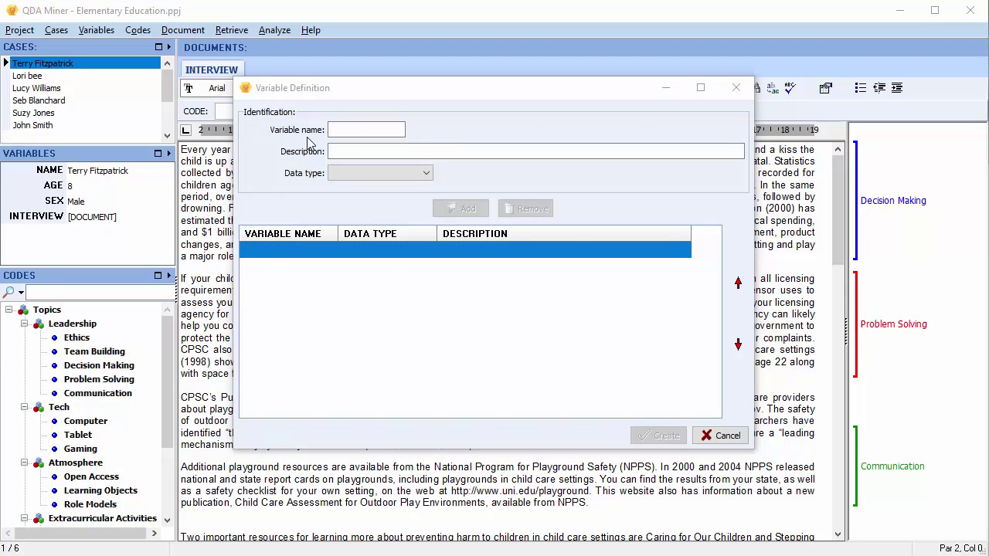
# Step: Check the name, description and data type fields, leaving all of them blank
pyautogui.click(343, 132)
pyautogui.click(344, 129)
pyautogui.click(340, 151)
pyautogui.click(341, 151)
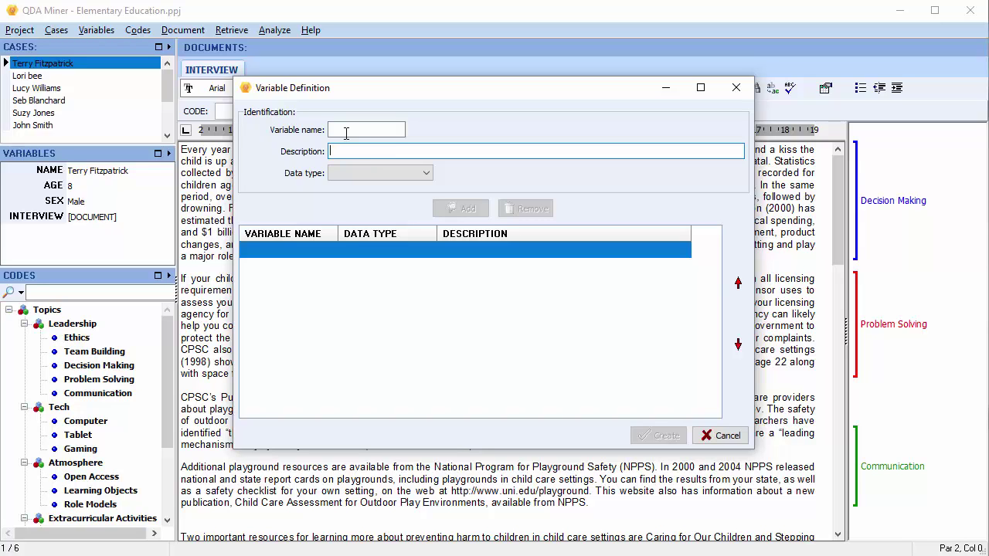
pyautogui.click(345, 132)
pyautogui.click(341, 151)
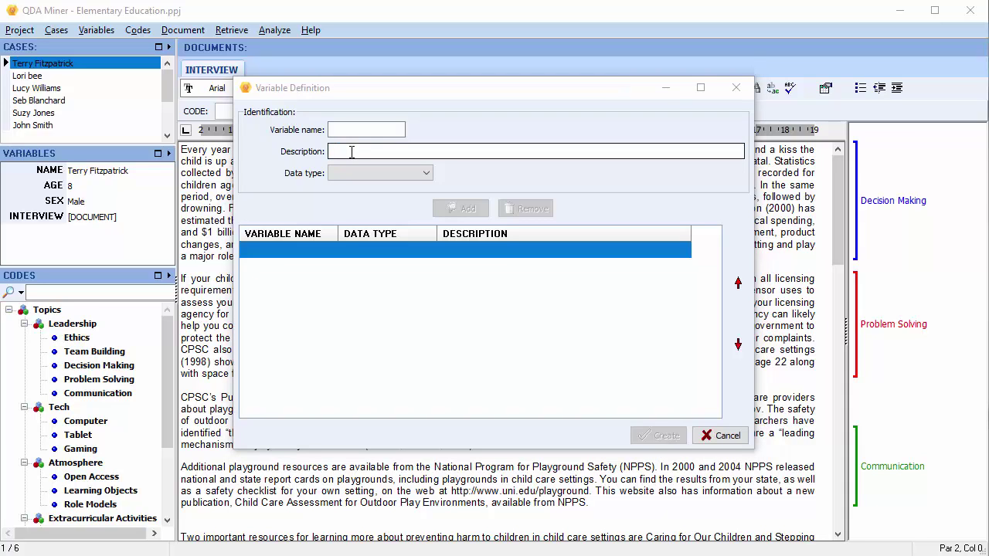
pyautogui.click(430, 177)
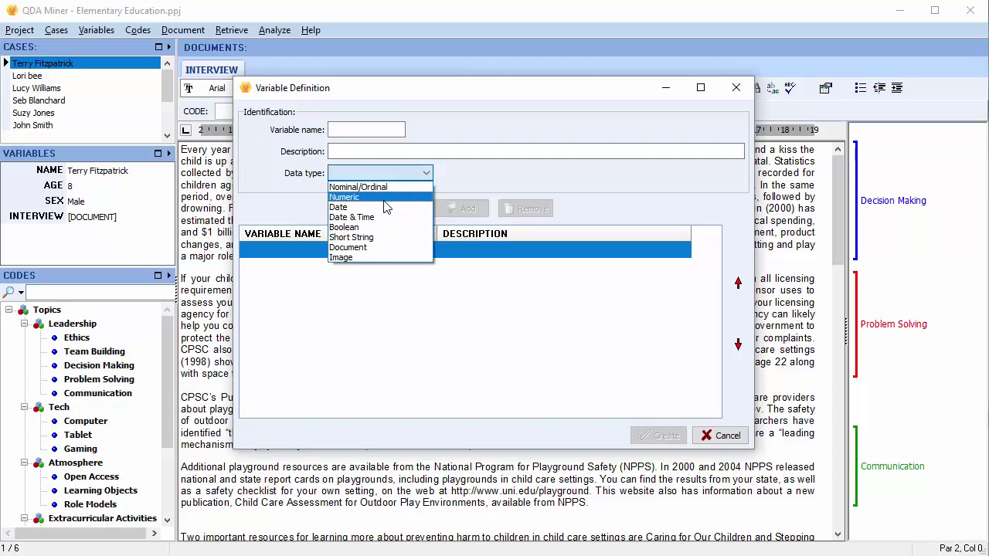
pyautogui.click(426, 175)
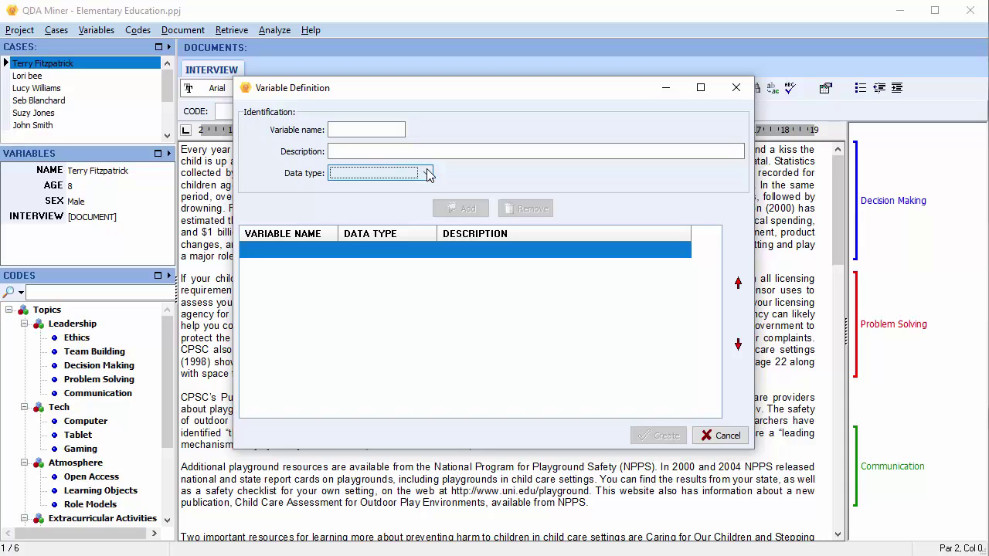
# Step: Add GRADE, a Numeric (Integer) variable described as 'Grade Year of Child', to the list
pyautogui.click(342, 130)
pyautogui.write('GRADE')
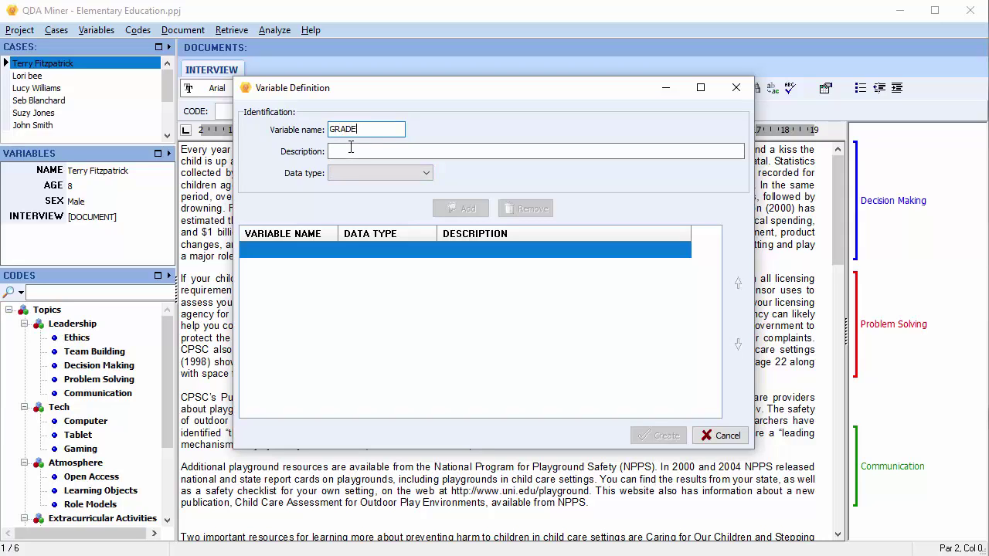
pyautogui.click(349, 150)
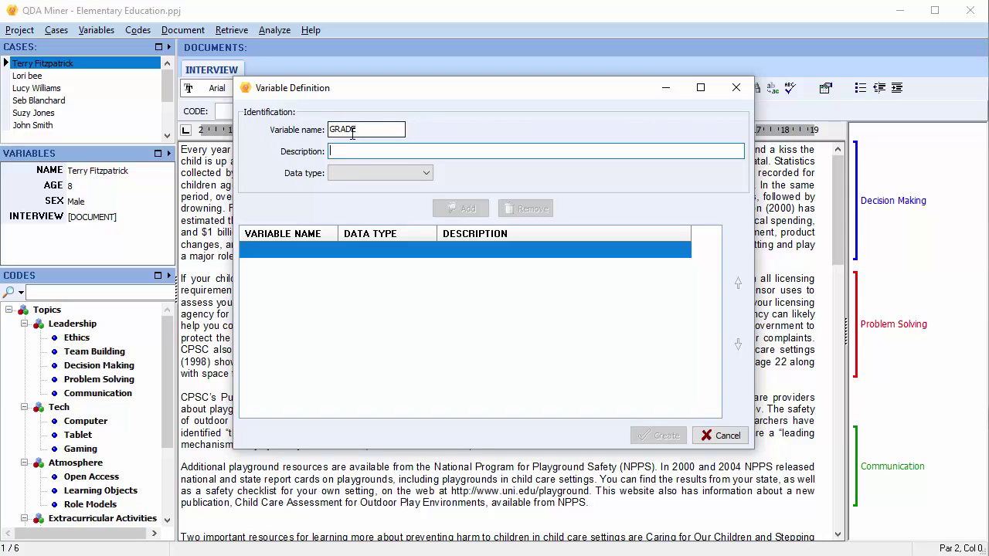
pyautogui.write('Grade Year of Child')
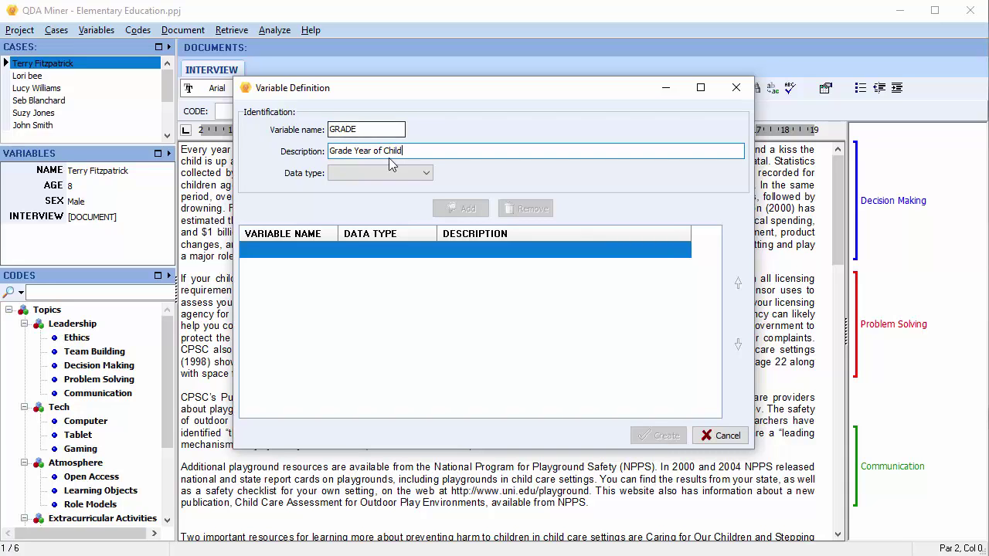
pyautogui.click(426, 173)
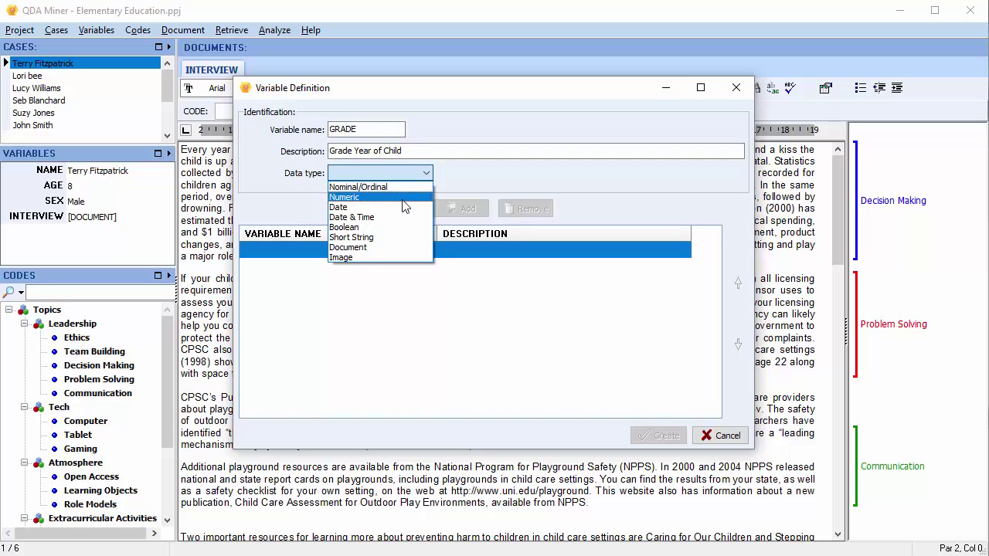
pyautogui.click(401, 197)
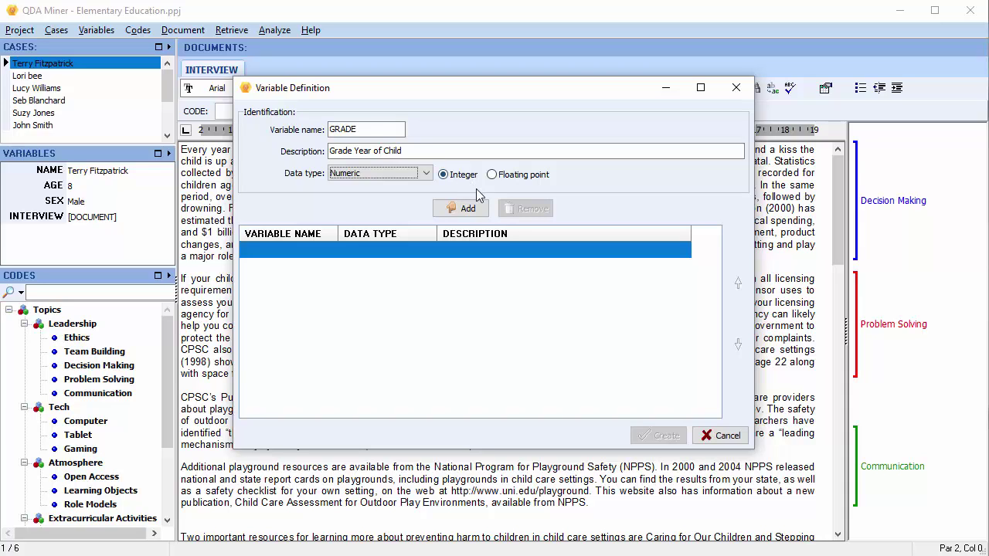
pyautogui.click(468, 210)
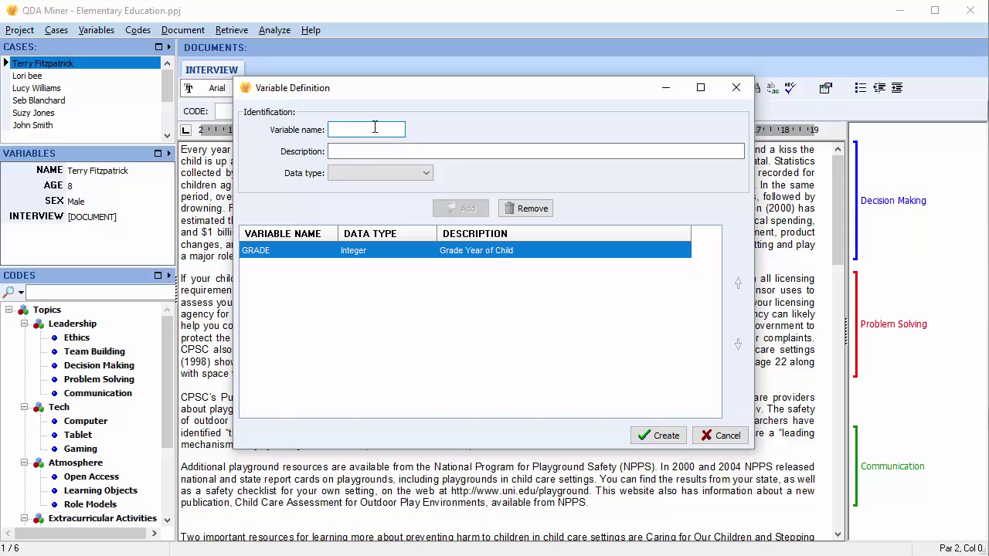
# Step: Enter SCHOOL, described as 'Name of School', with the Nominal/Ordinal data type
pyautogui.write('SCHOOL')
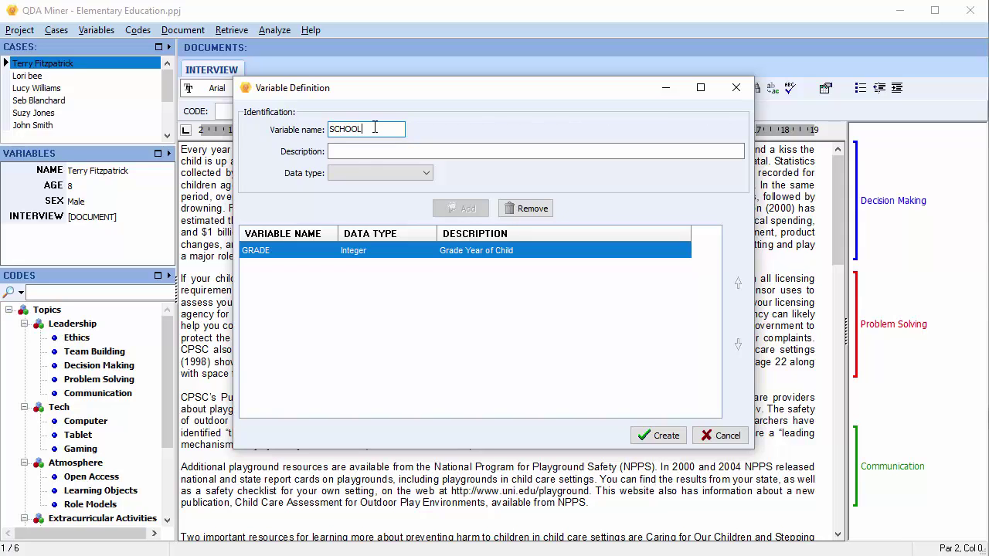
pyautogui.click(350, 149)
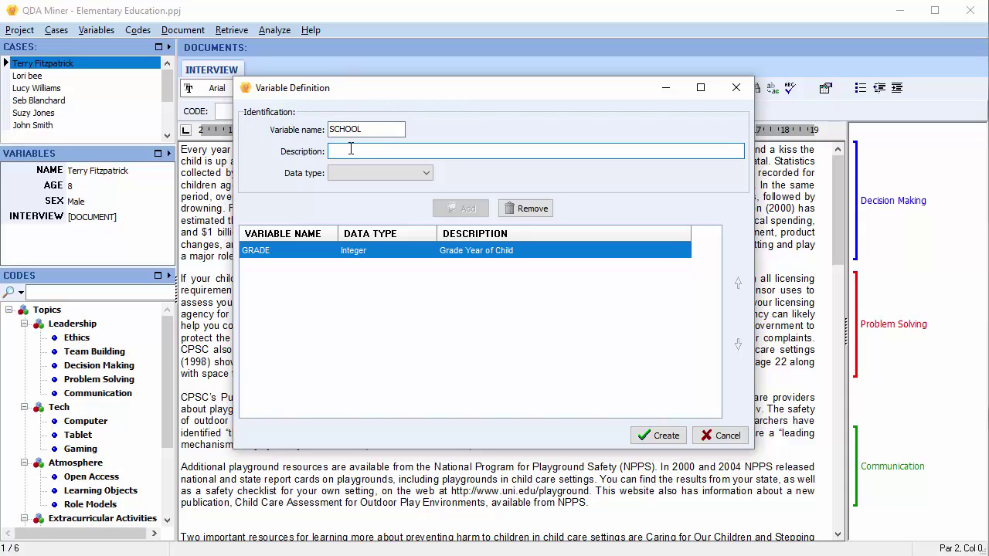
pyautogui.write('Name of School')
pyautogui.click(427, 174)
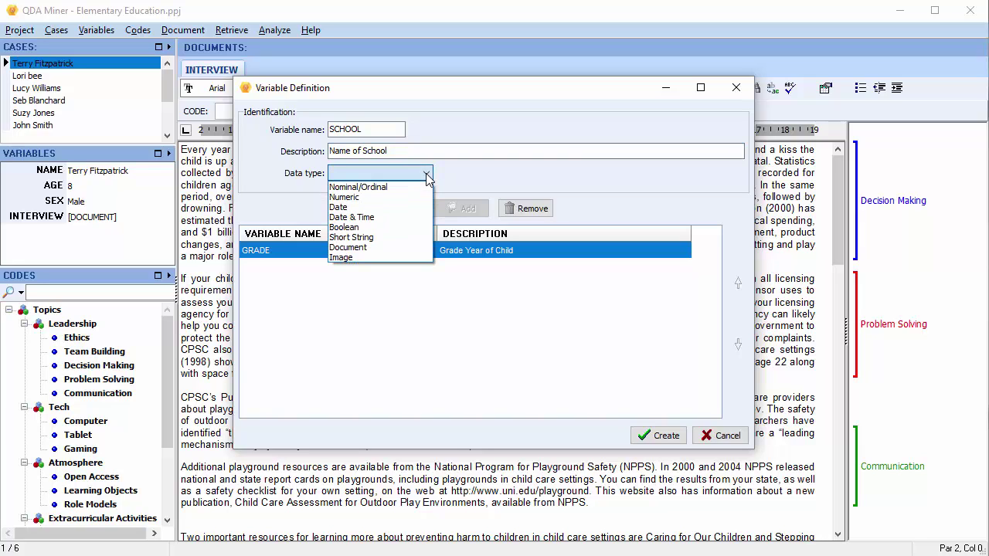
pyautogui.click(402, 187)
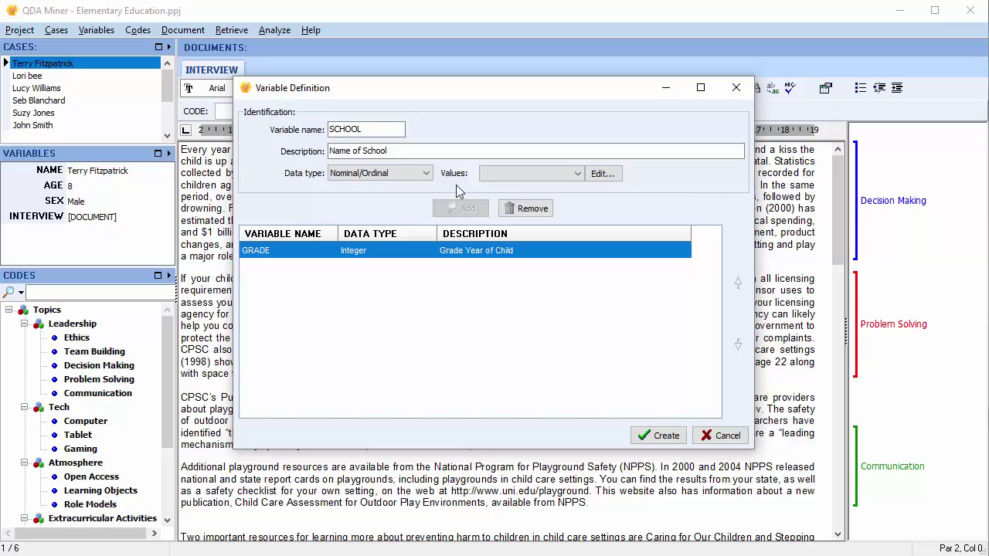
# Step: Give SCHOOL the values Delton, Eastwood and Eastgen, add it, and create both variables
pyautogui.click(600, 176)
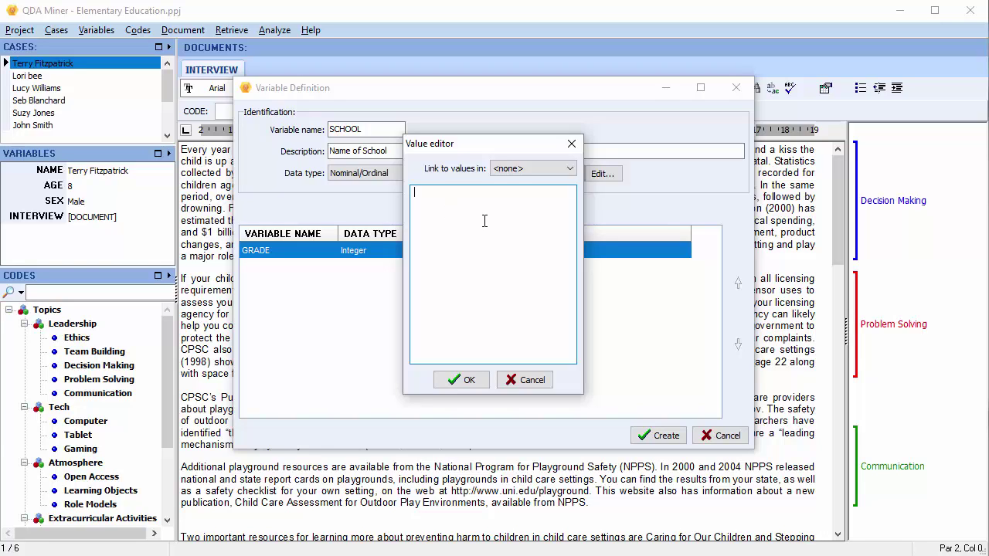
pyautogui.write('De')
pyautogui.write('lton ')
pyautogui.write('Eastwood')
pyautogui.press('Return')
pyautogui.write('Eastgen')
pyautogui.click(466, 377)
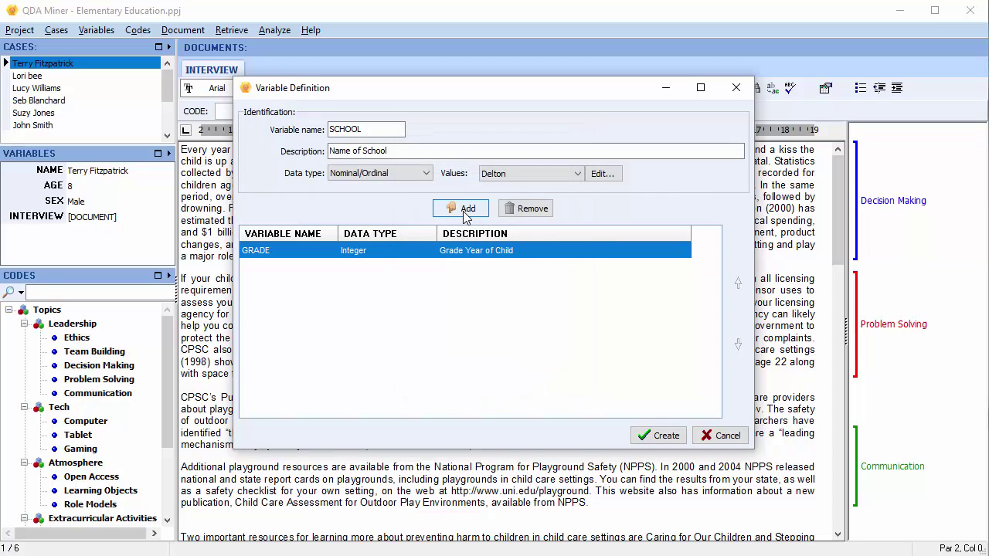
pyautogui.click(465, 210)
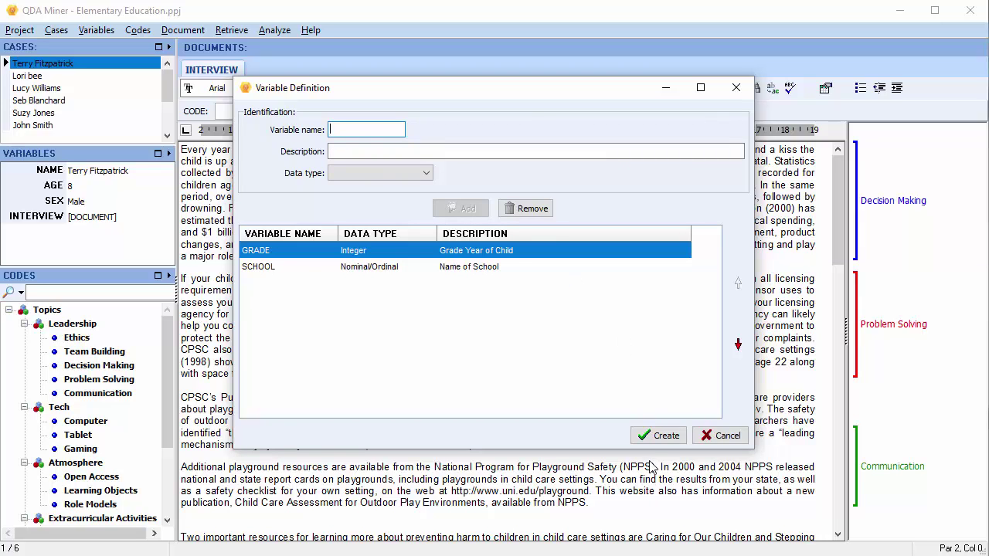
pyautogui.click(657, 437)
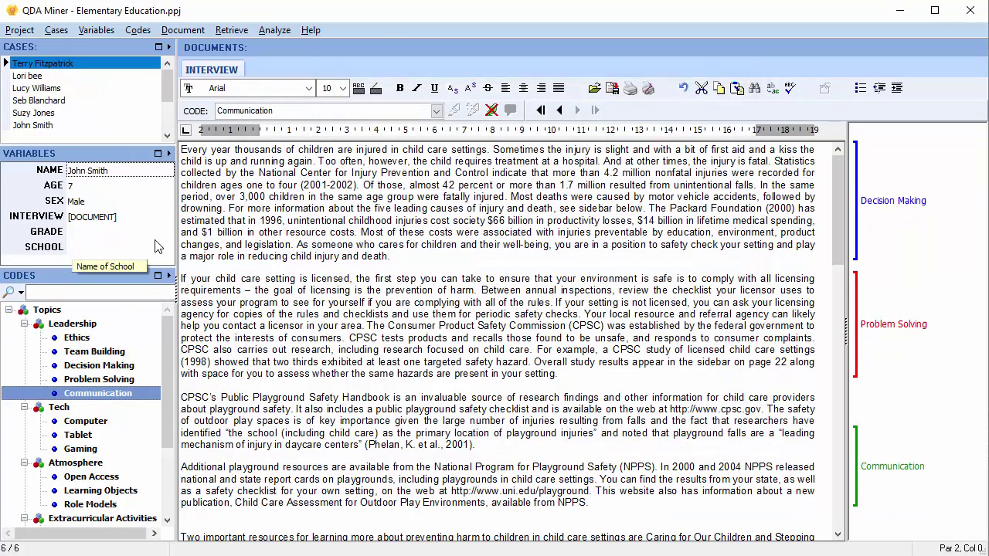
# Step: Set the current case's SCHOOL to Delton and its GRADE to 4
pyautogui.click(158, 249)
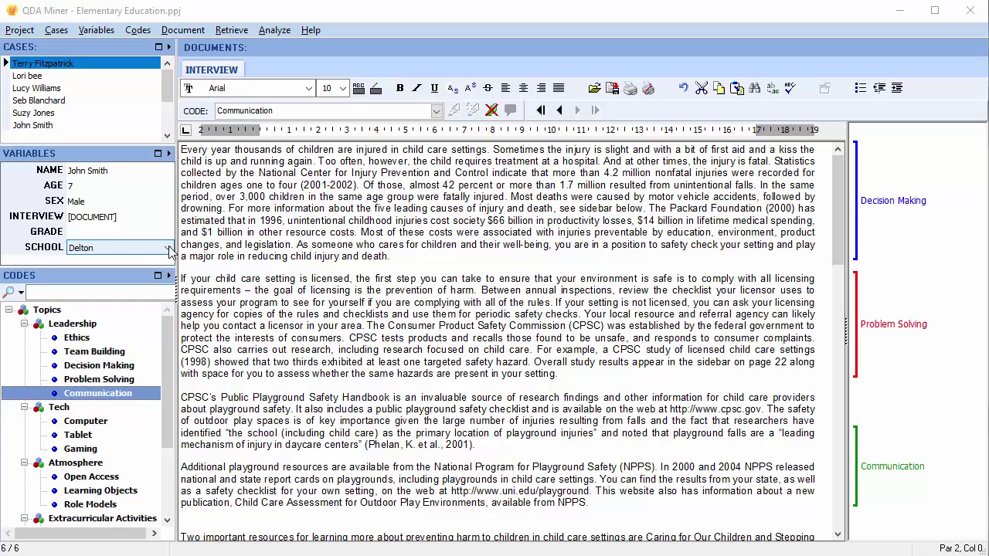
pyautogui.click(169, 247)
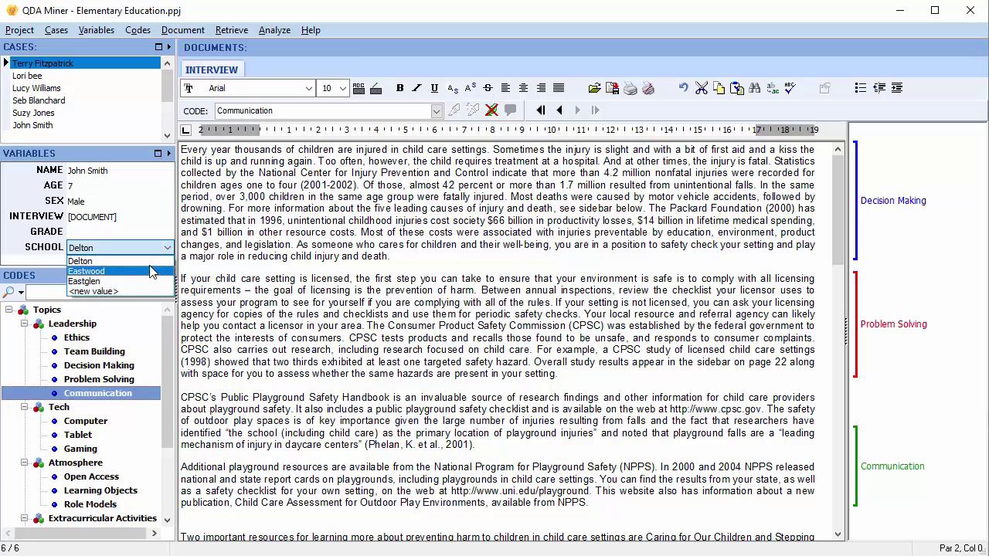
pyautogui.click(152, 261)
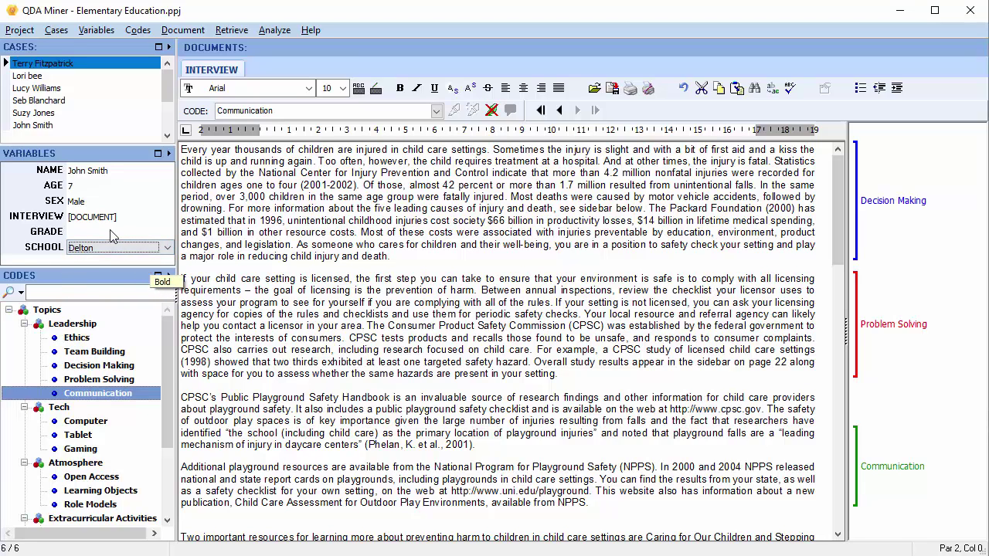
pyautogui.click(105, 233)
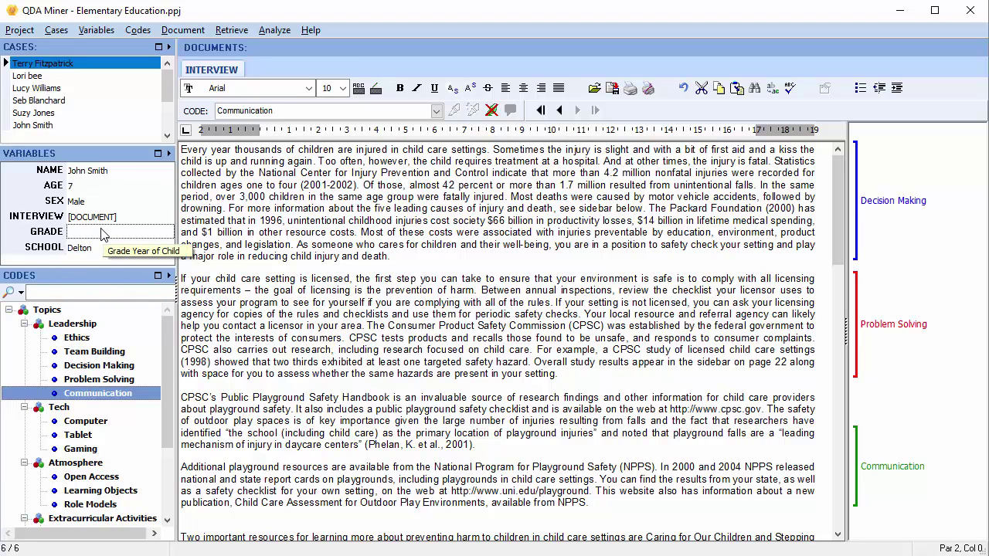
pyautogui.write('4')
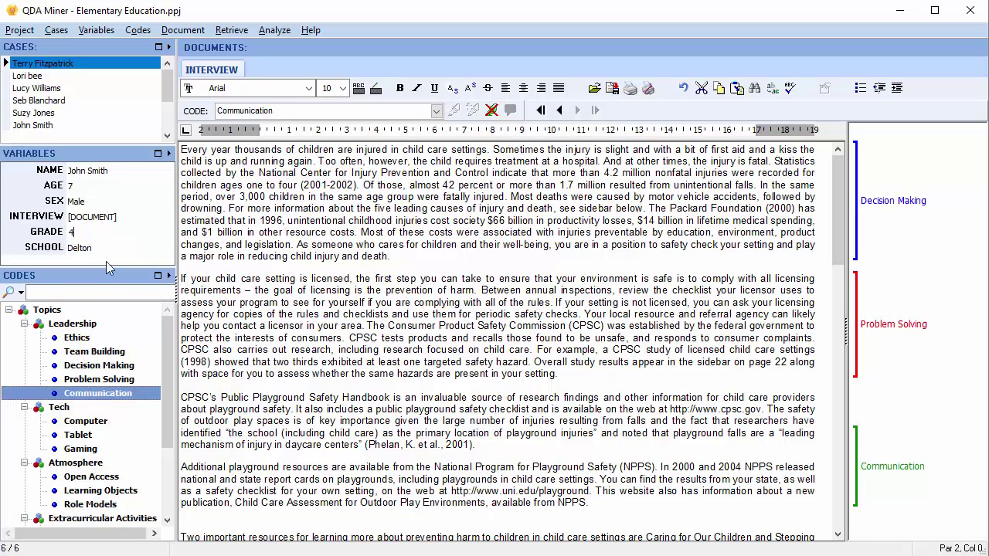
# Step: Open the Delete variables dialog from the Variables menu
pyautogui.rightClick(105, 256)
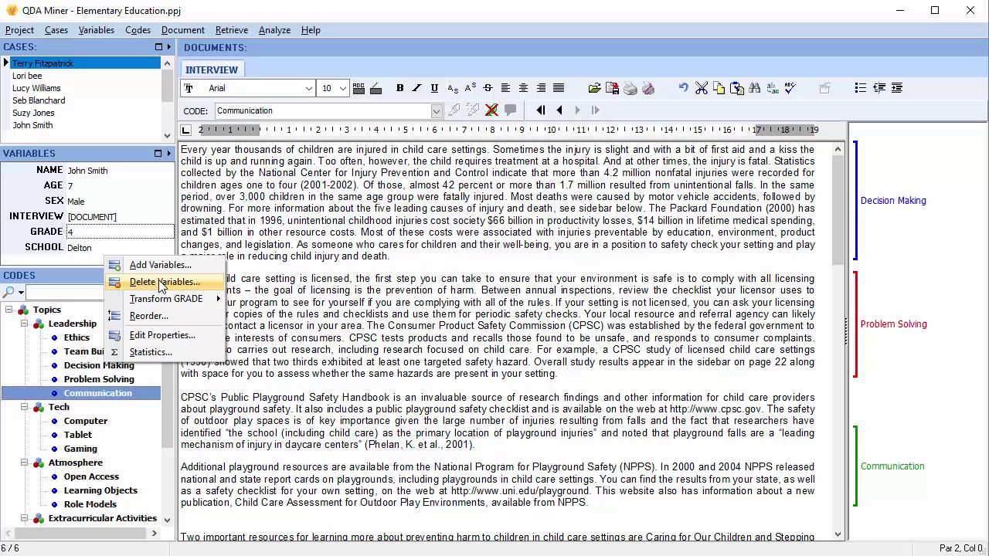
pyautogui.click(78, 261)
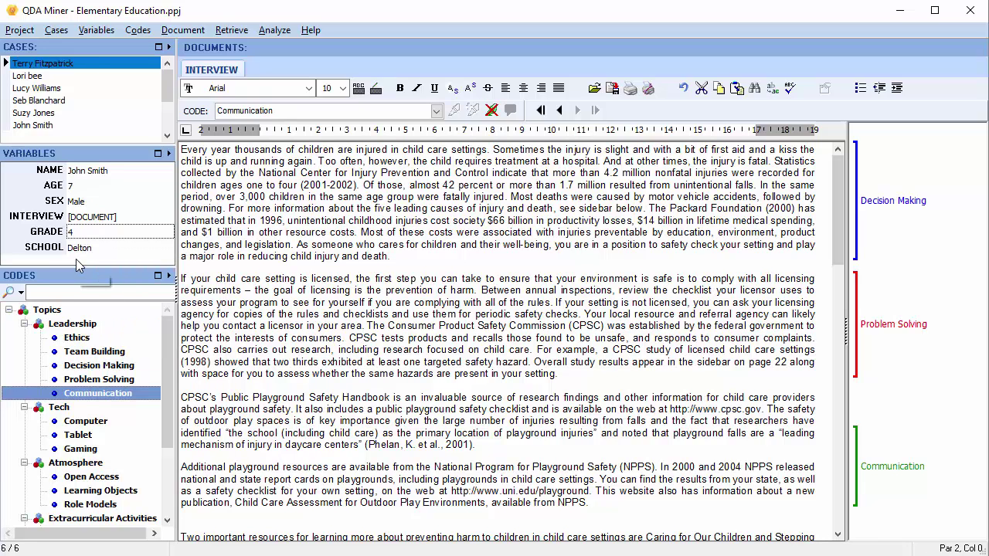
pyautogui.click(91, 31)
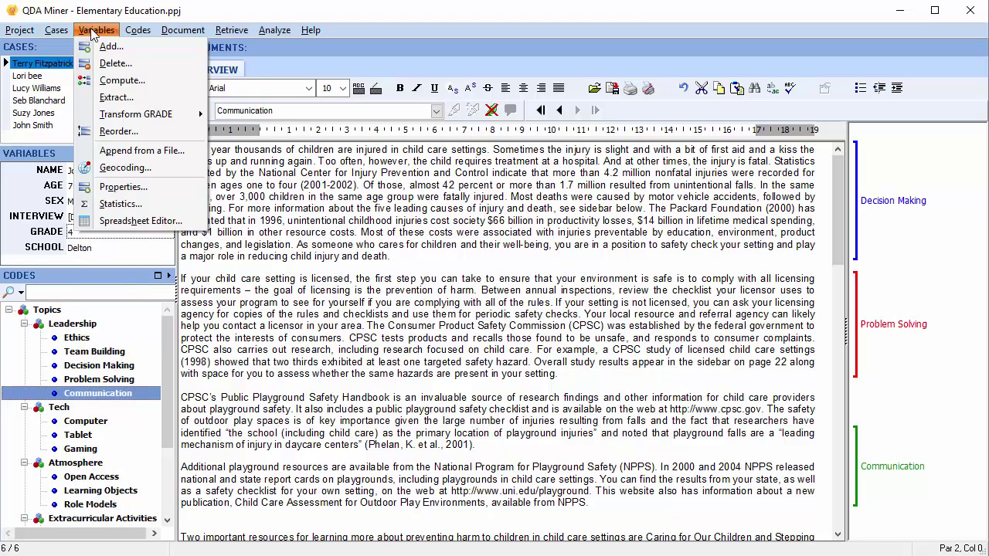
pyautogui.click(114, 63)
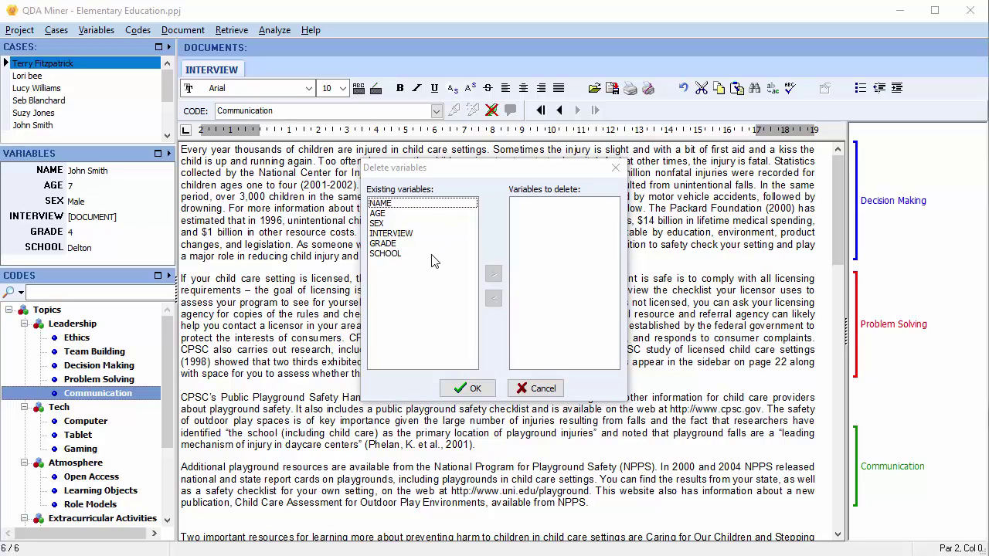
# Step: Queue SCHOOL for deletion, moving the mistakenly queued INTERVIEW back to the kept variables
pyautogui.click(410, 244)
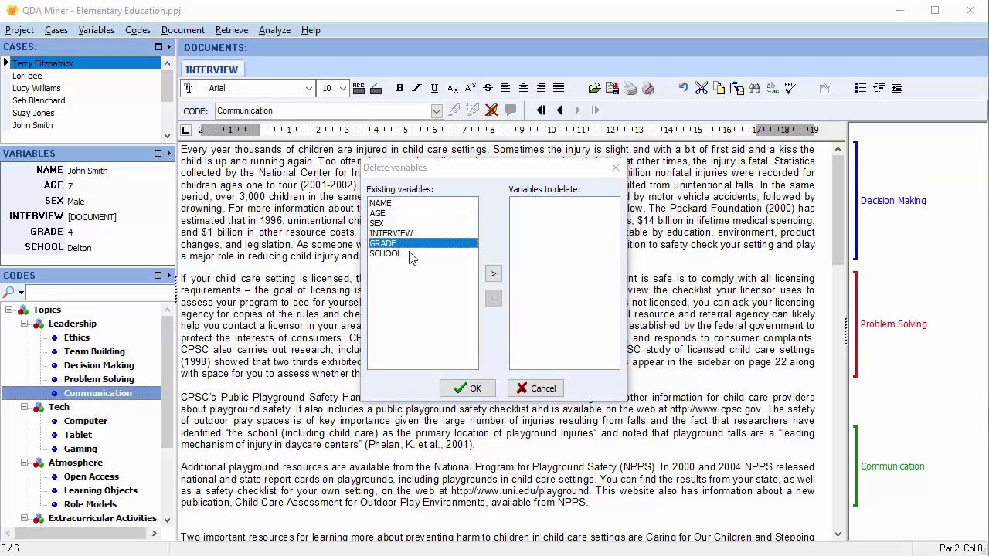
pyautogui.click(411, 254)
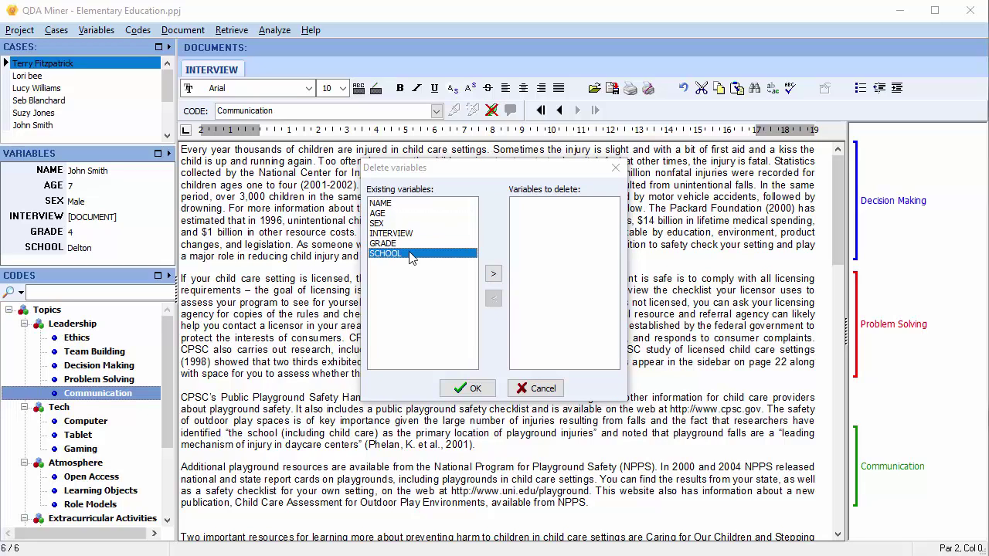
pyautogui.click(494, 274)
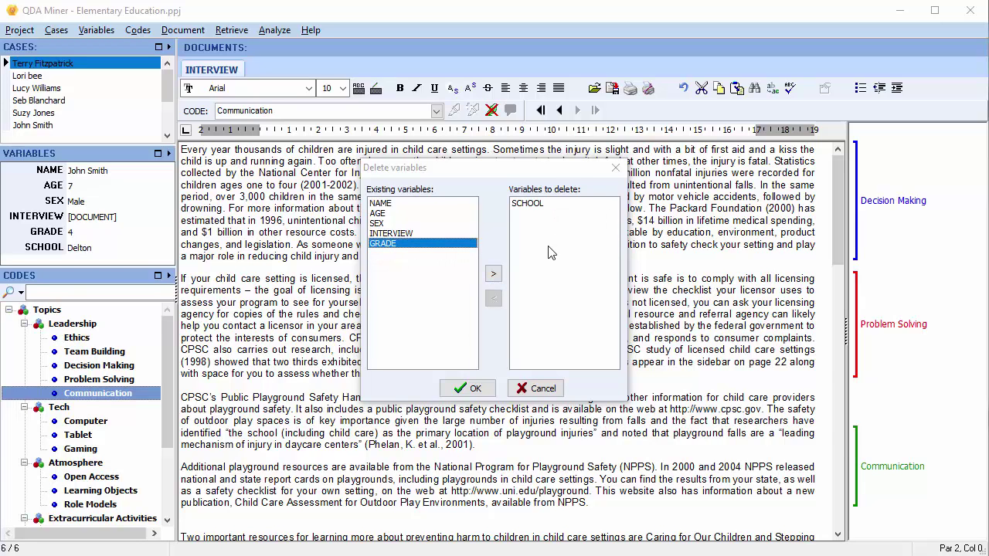
pyautogui.click(407, 233)
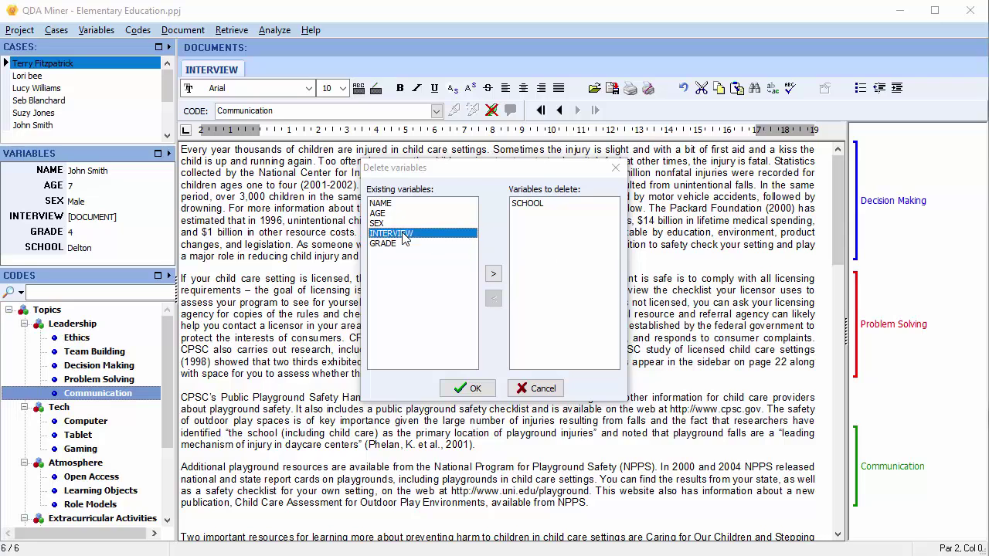
pyautogui.click(495, 275)
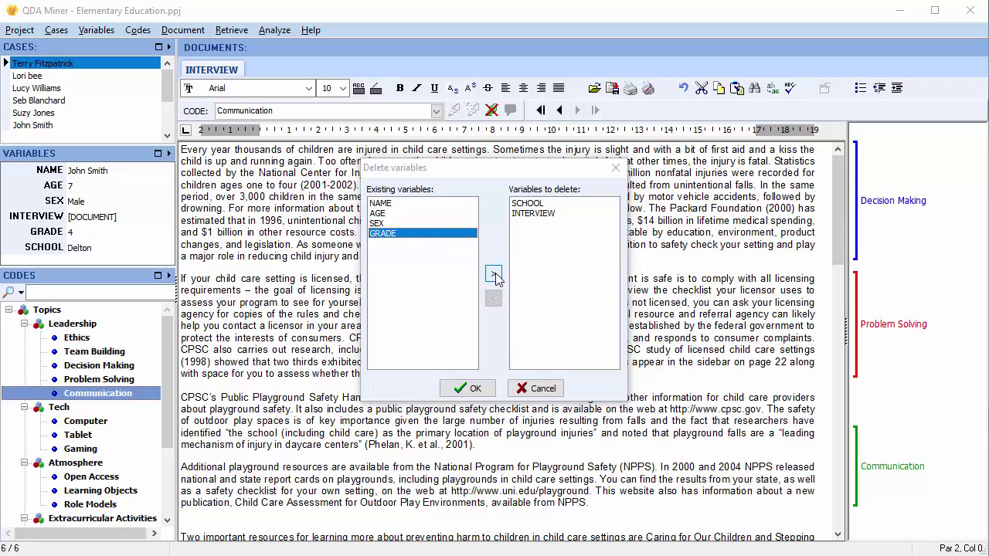
pyautogui.click(532, 214)
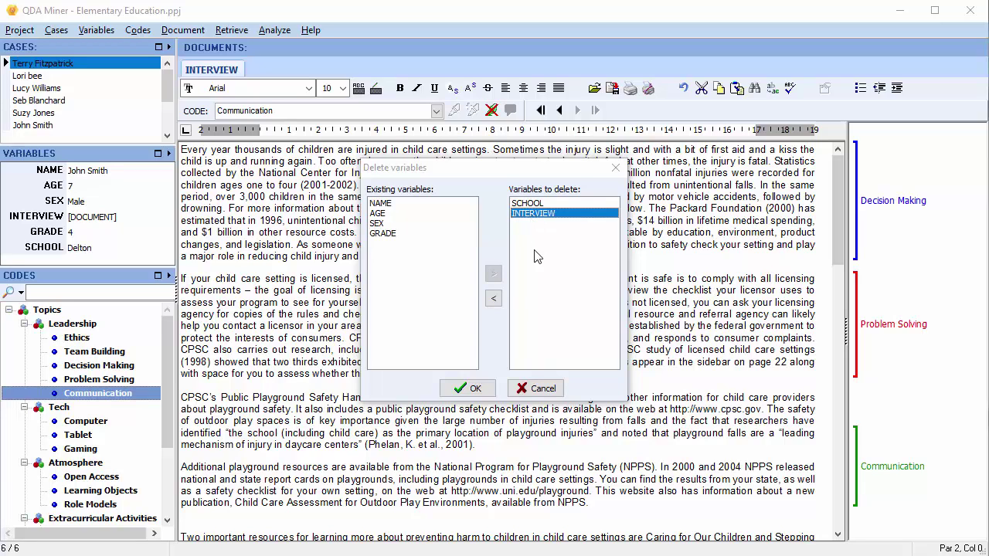
pyautogui.click(493, 300)
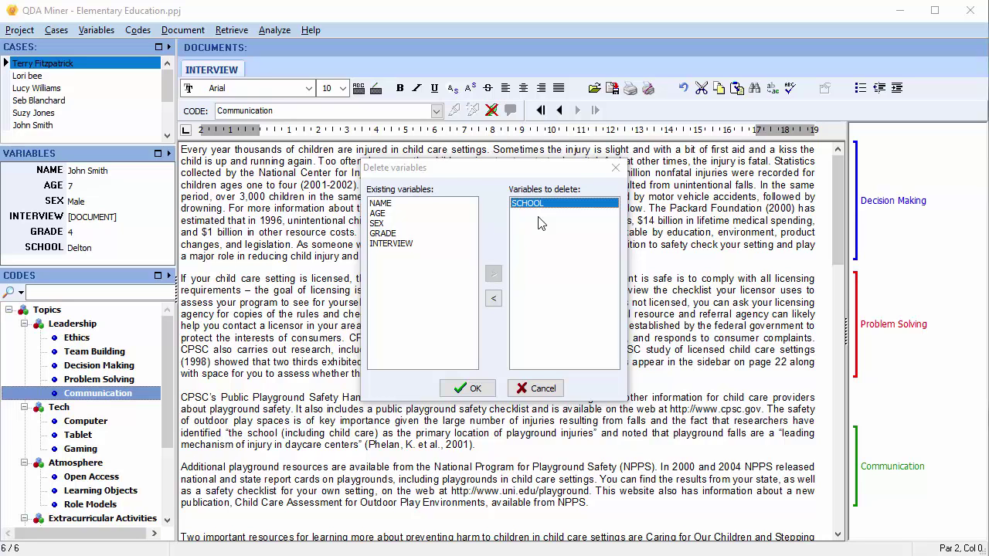
# Step: Apply and confirm the deletion, removing SCHOOL from the project
pyautogui.click(481, 388)
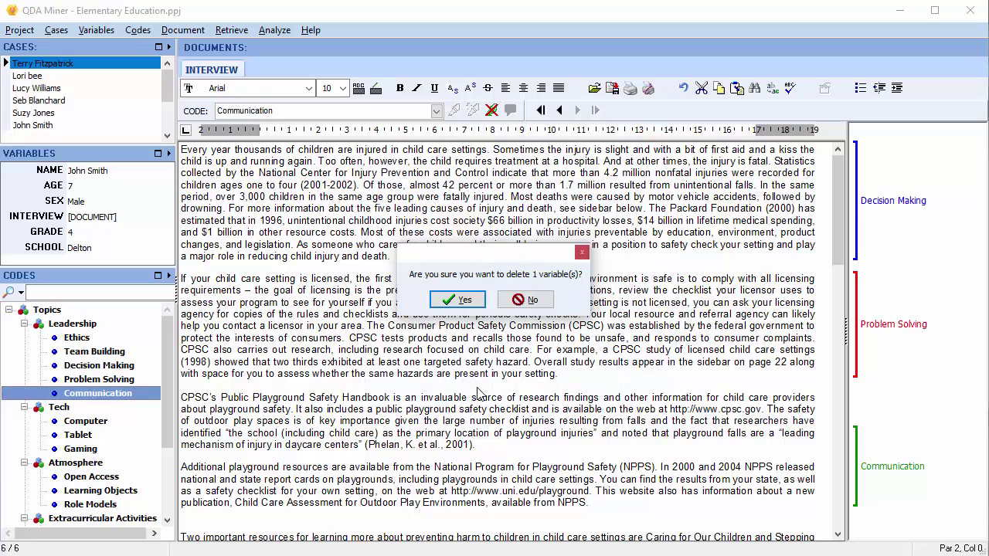
pyautogui.click(461, 300)
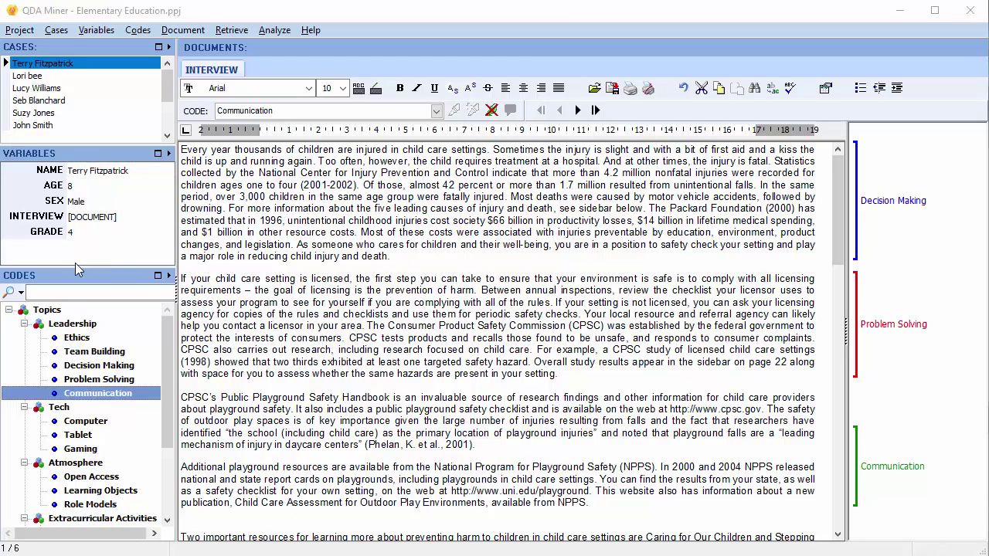
# Step: Rename the SEX variable to GENDER in its Variable Properties Editor
pyautogui.rightClick(87, 205)
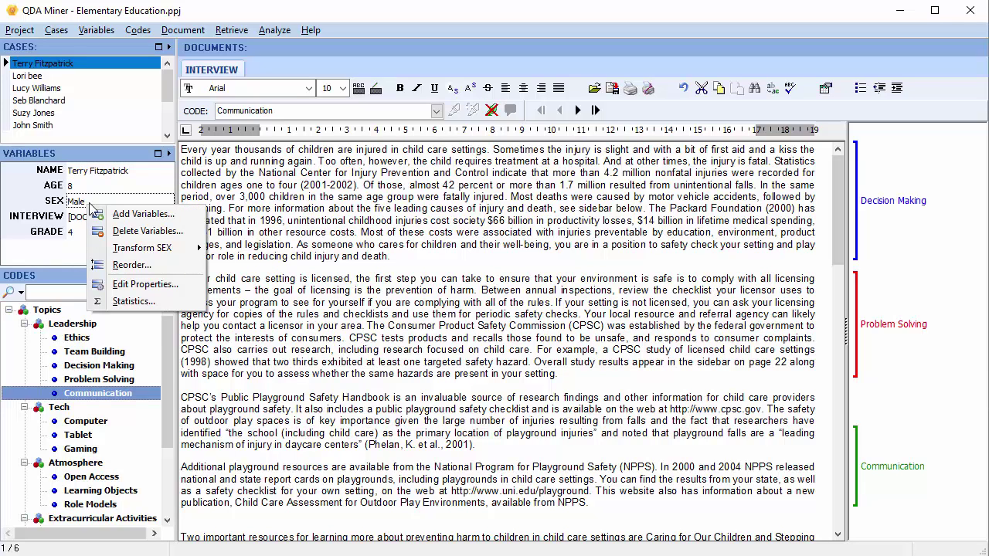
pyautogui.click(117, 287)
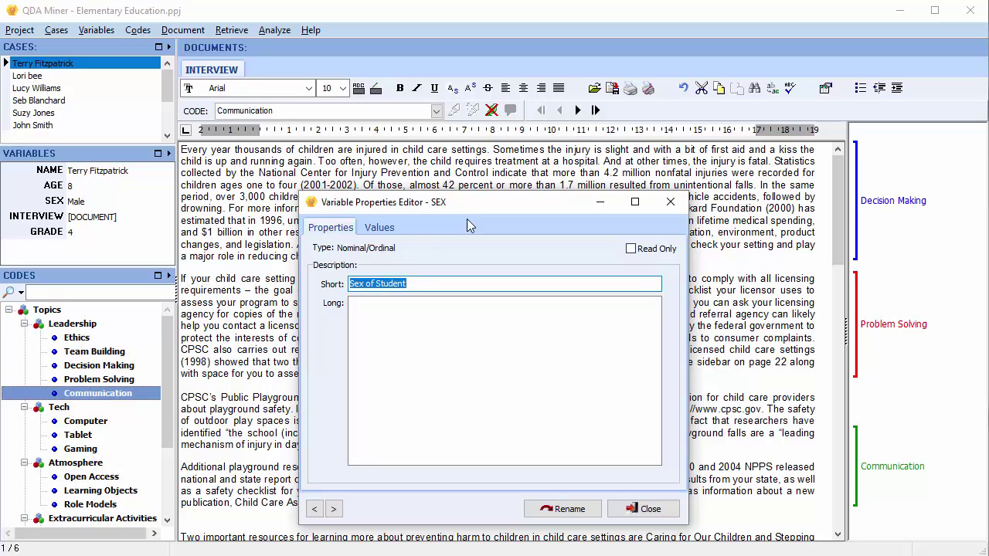
pyautogui.click(568, 509)
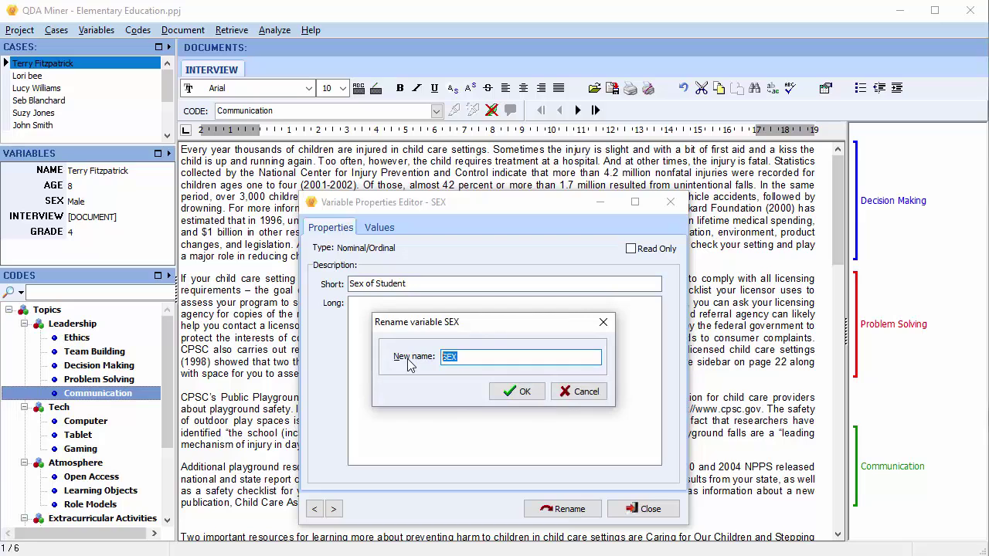
pyautogui.write('GENDER')
pyautogui.click(516, 392)
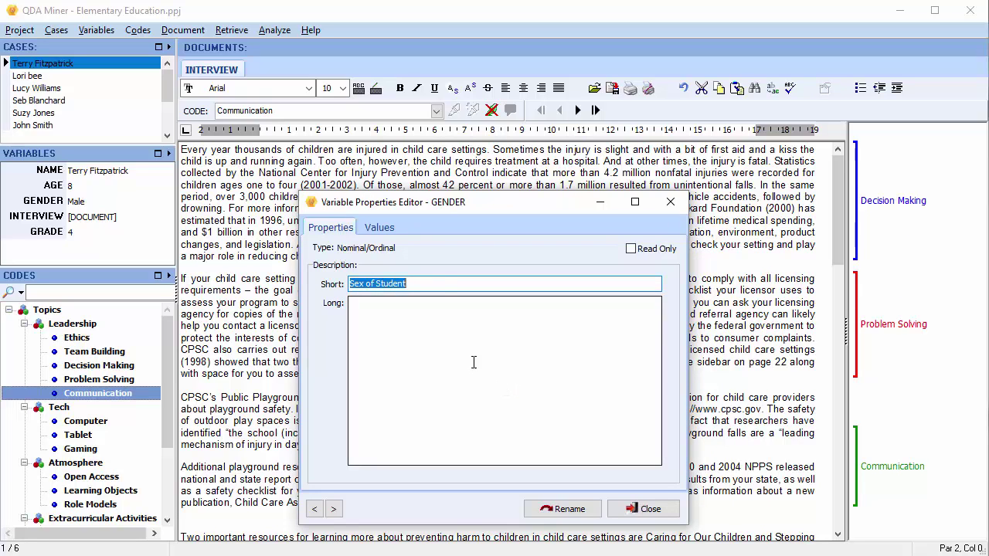
# Step: Add Undeclared to GENDER's list of values, then close the properties editor
pyautogui.click(381, 230)
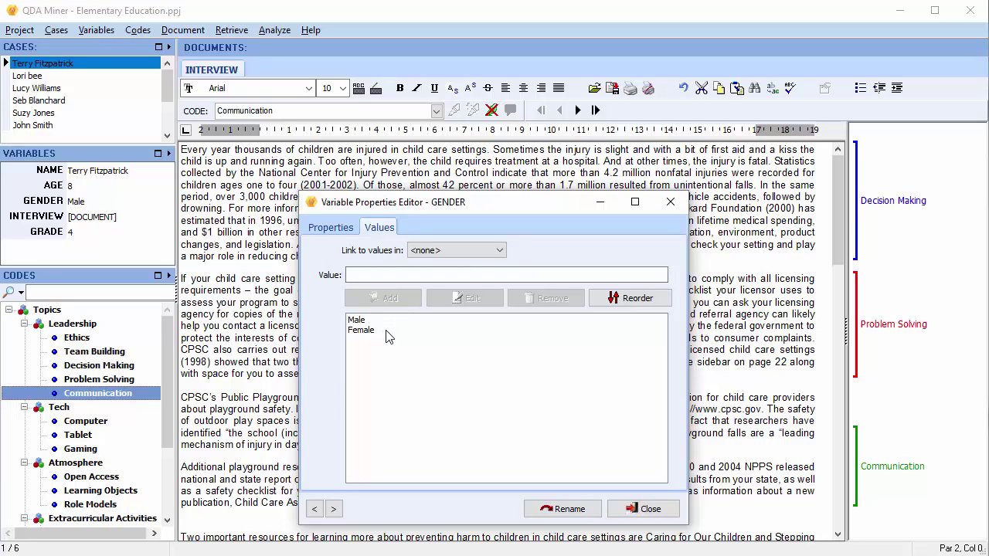
pyautogui.click(386, 275)
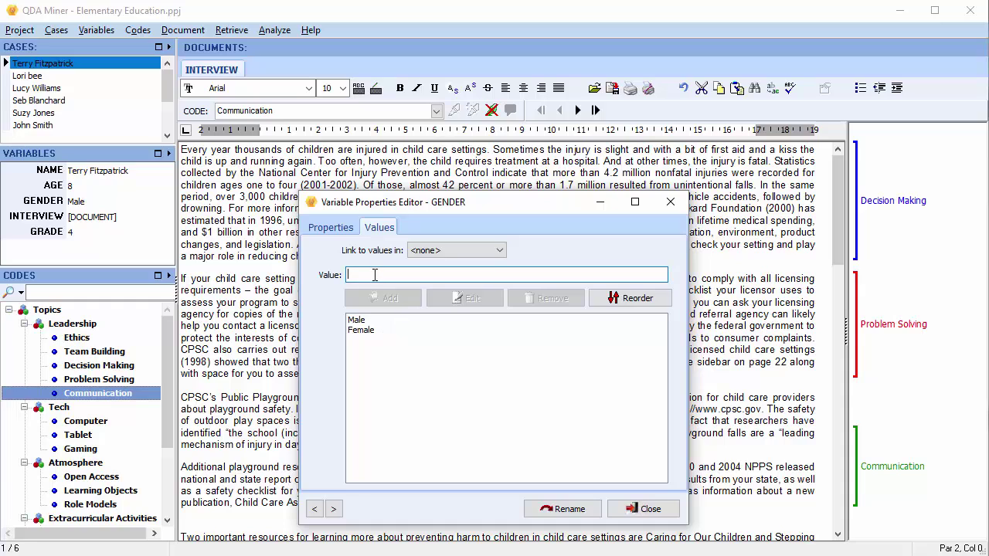
pyautogui.write('Undec')
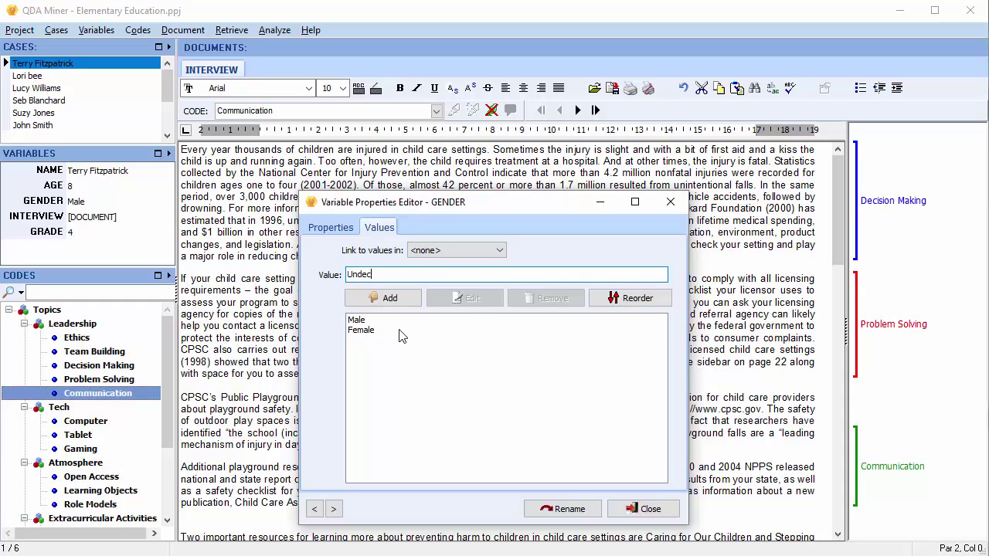
pyautogui.write('lared')
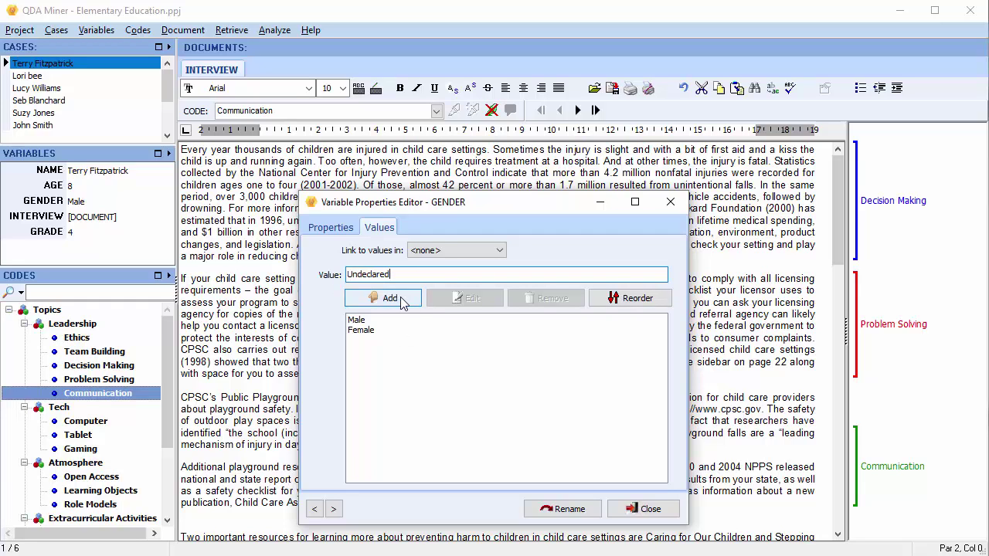
pyautogui.click(402, 299)
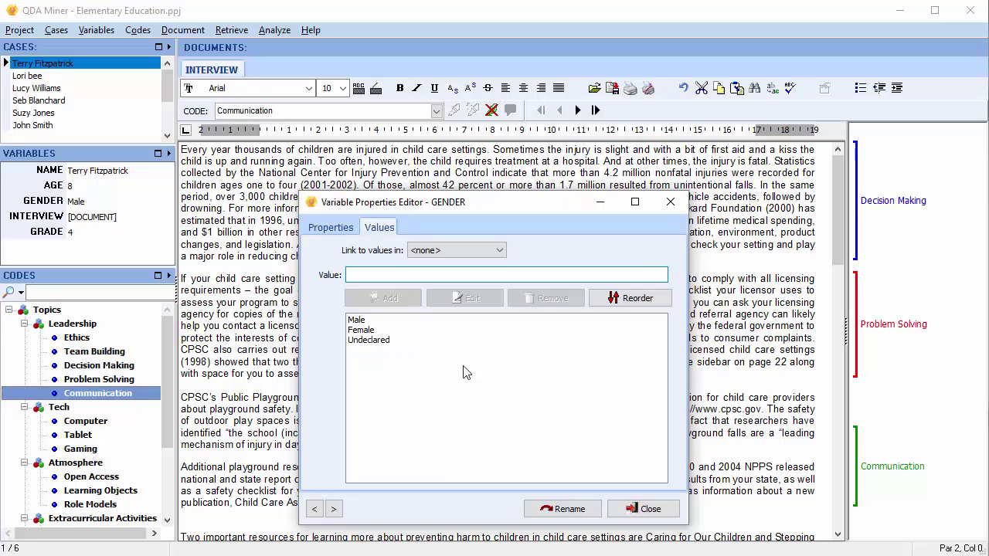
pyautogui.click(627, 509)
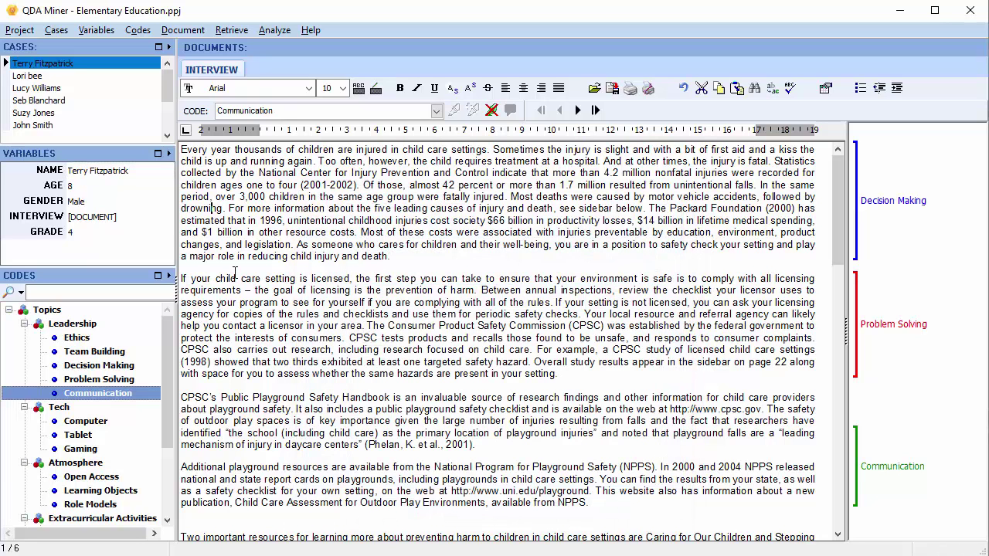
pyautogui.click(139, 200)
pyautogui.click(167, 201)
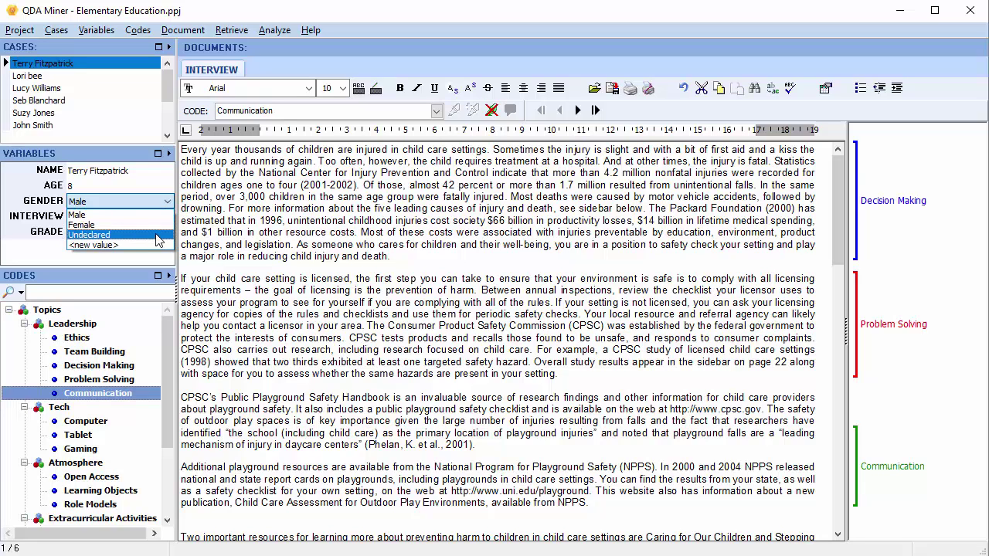
pyautogui.click(219, 220)
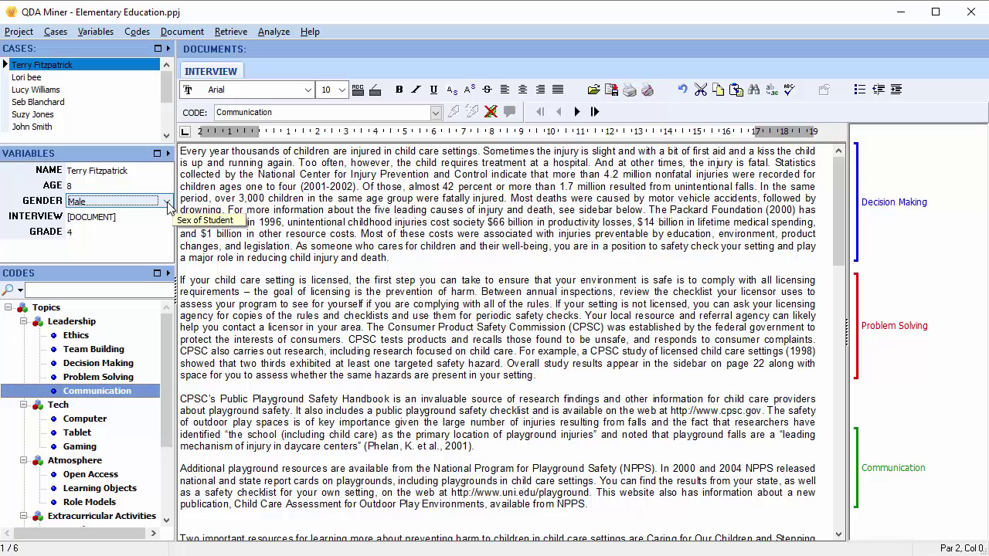
pyautogui.click(167, 202)
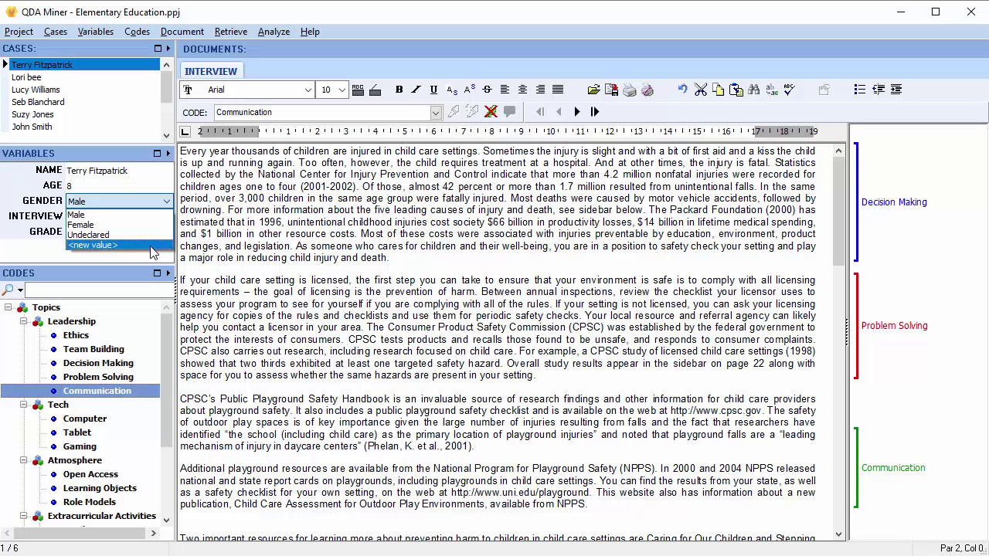
pyautogui.click(152, 246)
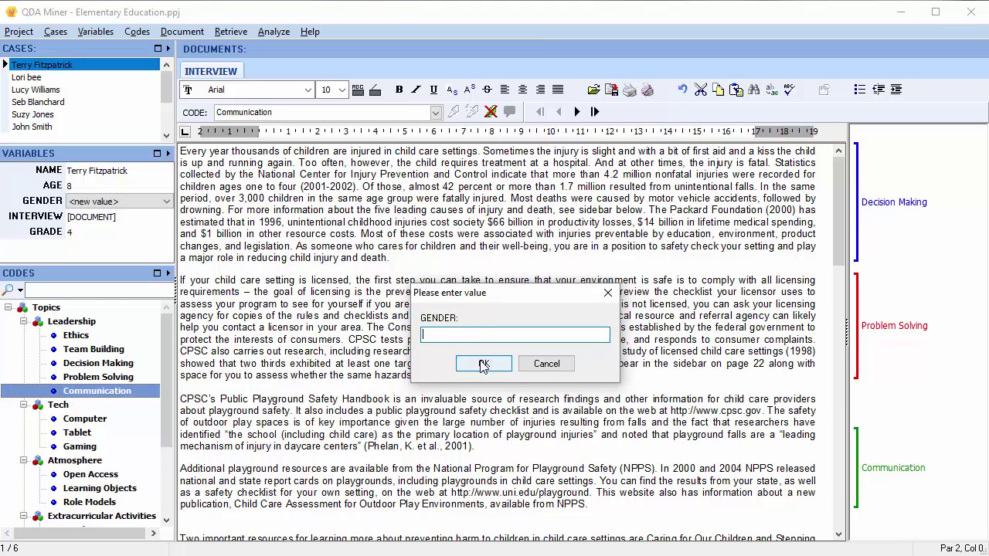
pyautogui.click(608, 293)
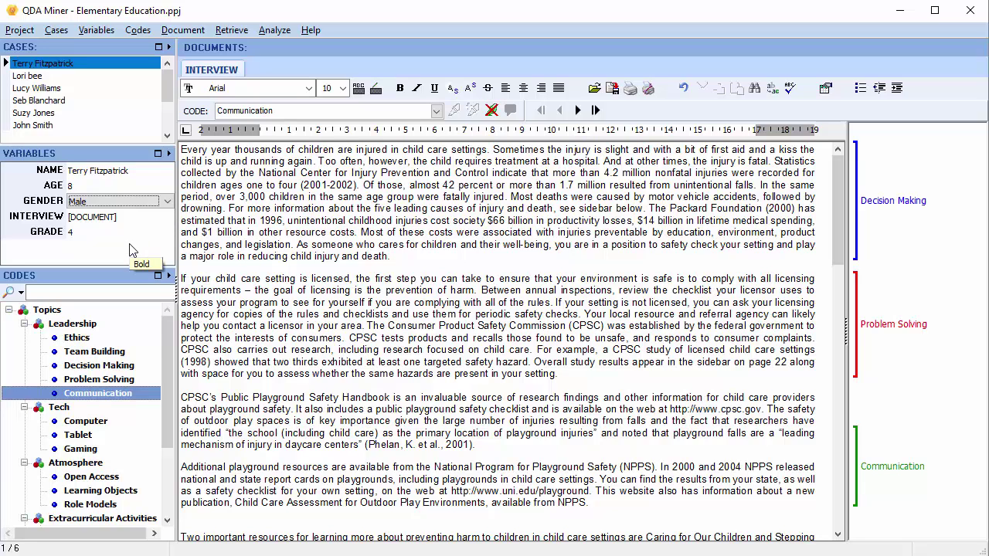
# Step: Open the Variable order dialog through the Variables > Reorder command
pyautogui.rightClick(130, 248)
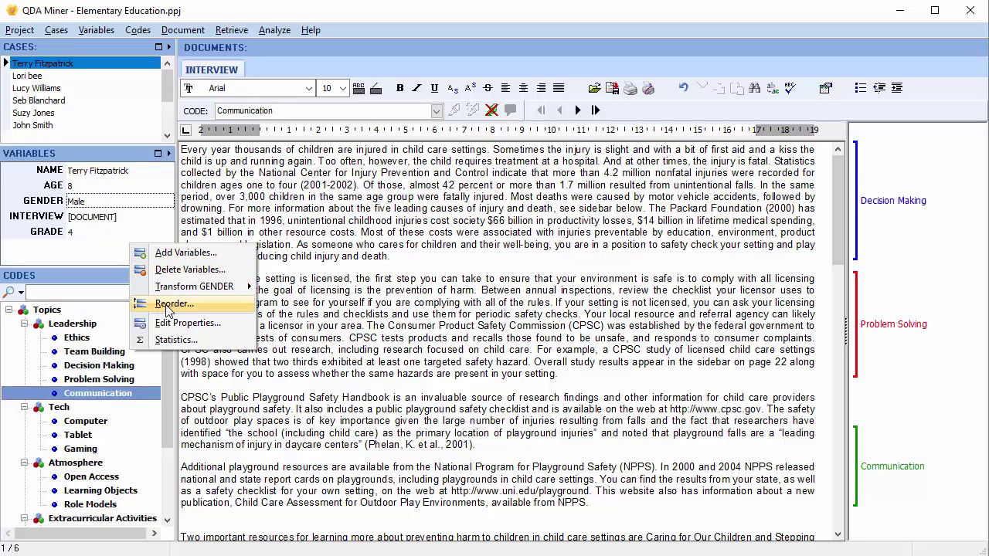
pyautogui.click(112, 261)
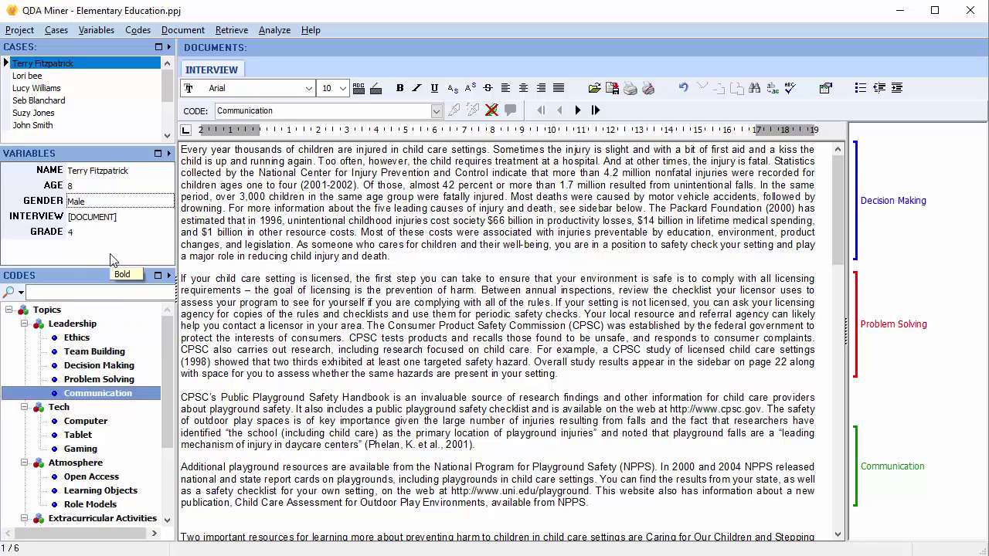
pyautogui.click(99, 30)
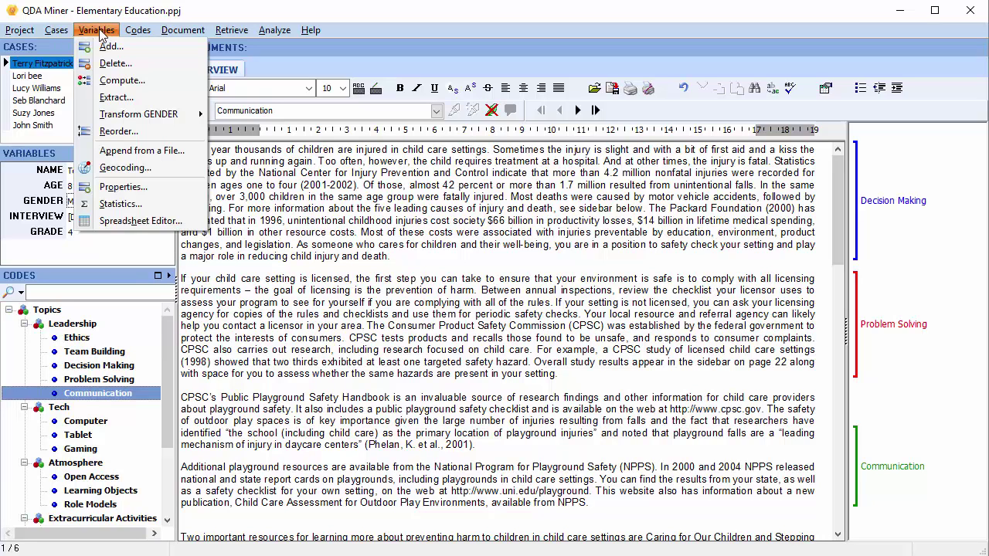
pyautogui.click(109, 133)
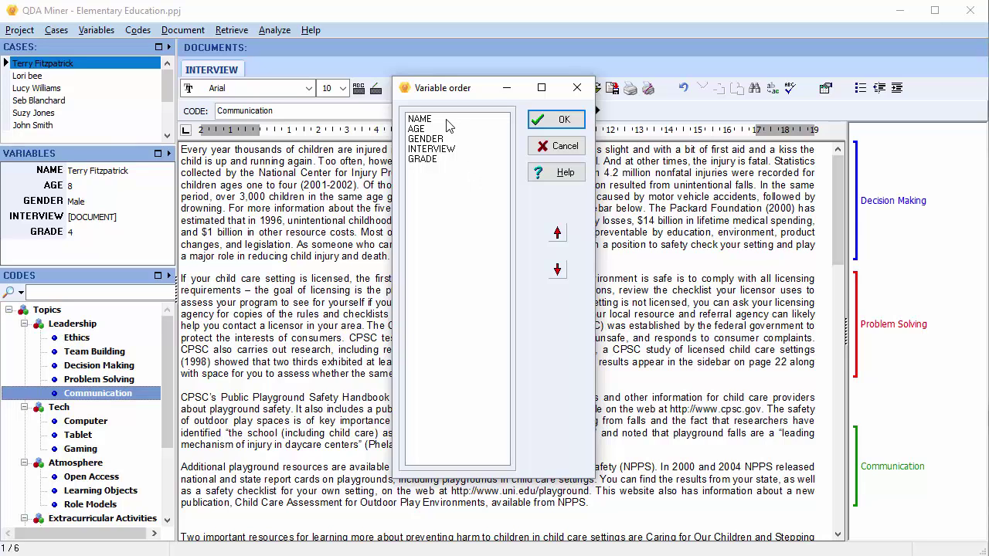
# Step: Shift GRADE up and down in the variable order, leaving it above INTERVIEW
pyautogui.click(430, 160)
pyautogui.click(557, 233)
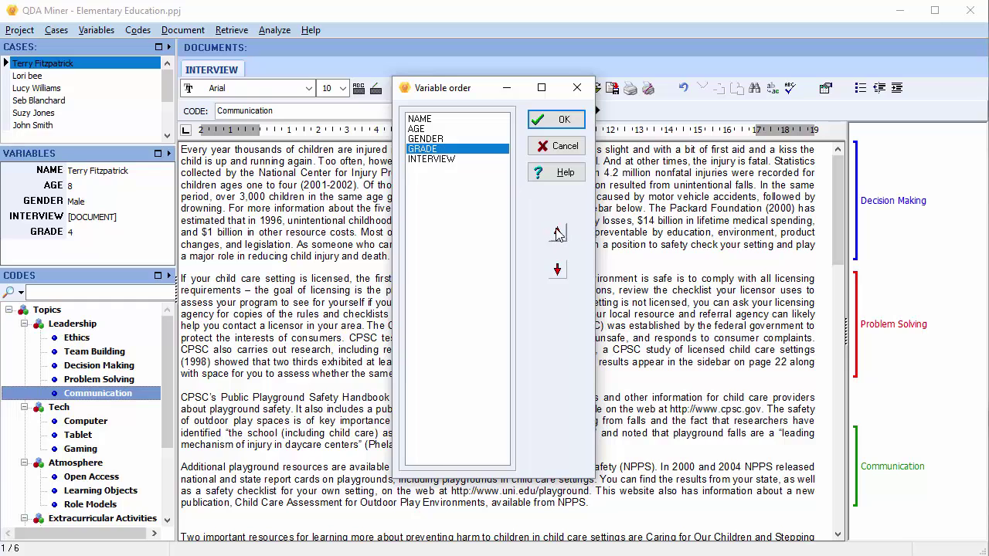
pyautogui.click(557, 269)
pyautogui.click(558, 234)
pyautogui.click(557, 269)
pyautogui.click(558, 234)
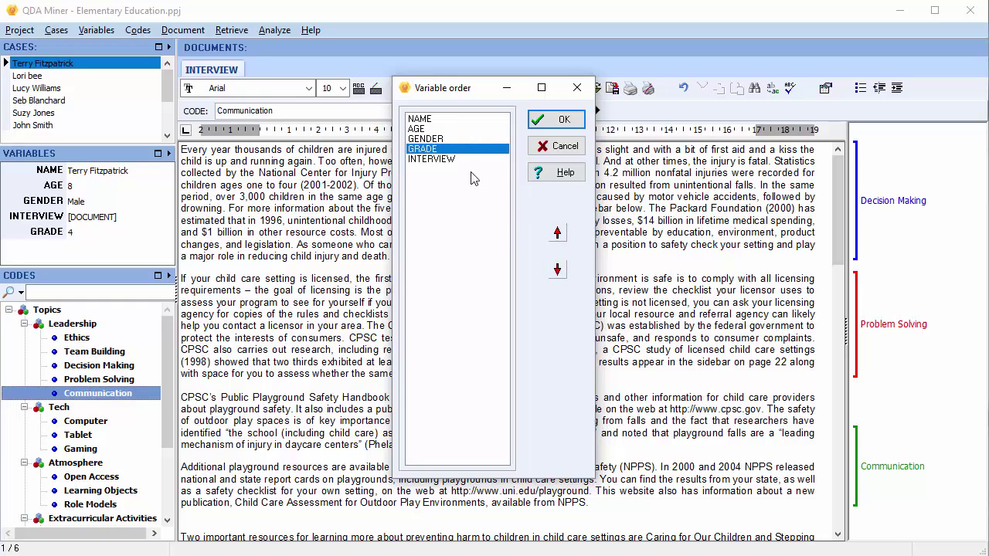
# Step: Move INTERVIEW into second place right after NAME and apply the new order
pyautogui.click(432, 160)
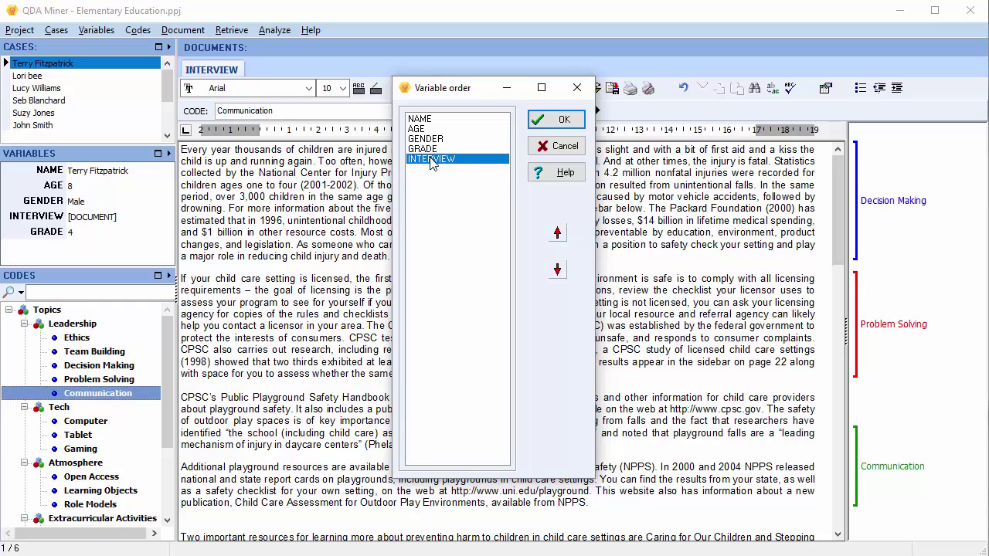
pyautogui.moveTo(432, 160); pyautogui.dragTo(432, 132)
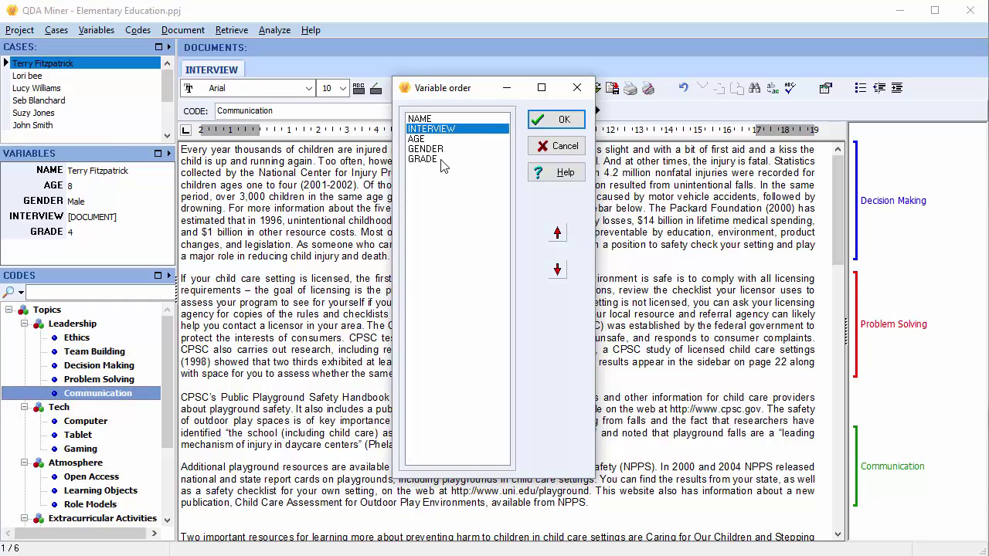
pyautogui.click(560, 120)
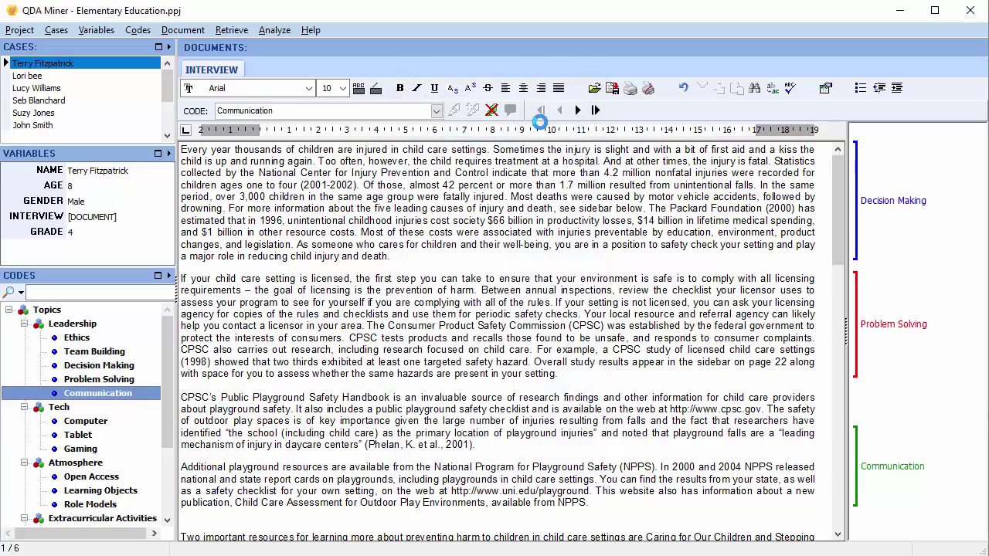